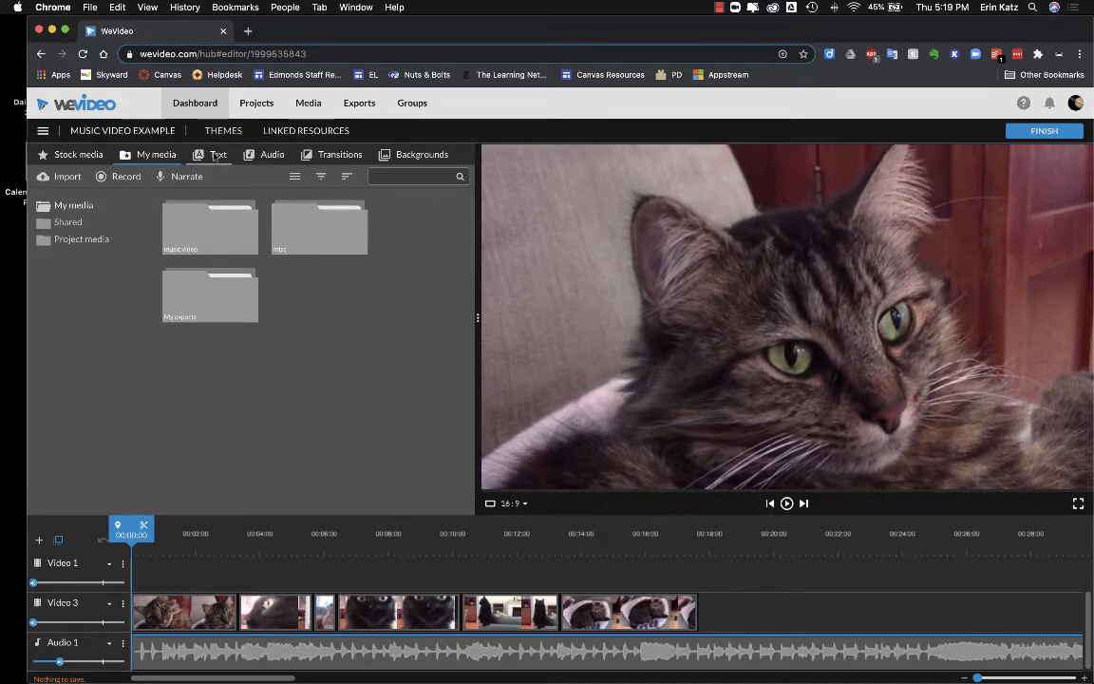
Step: Add the static Basic text title to the start of the Video 1 track, above the first cat clip
{"action": "left_click", "coordinate": [214, 158]}
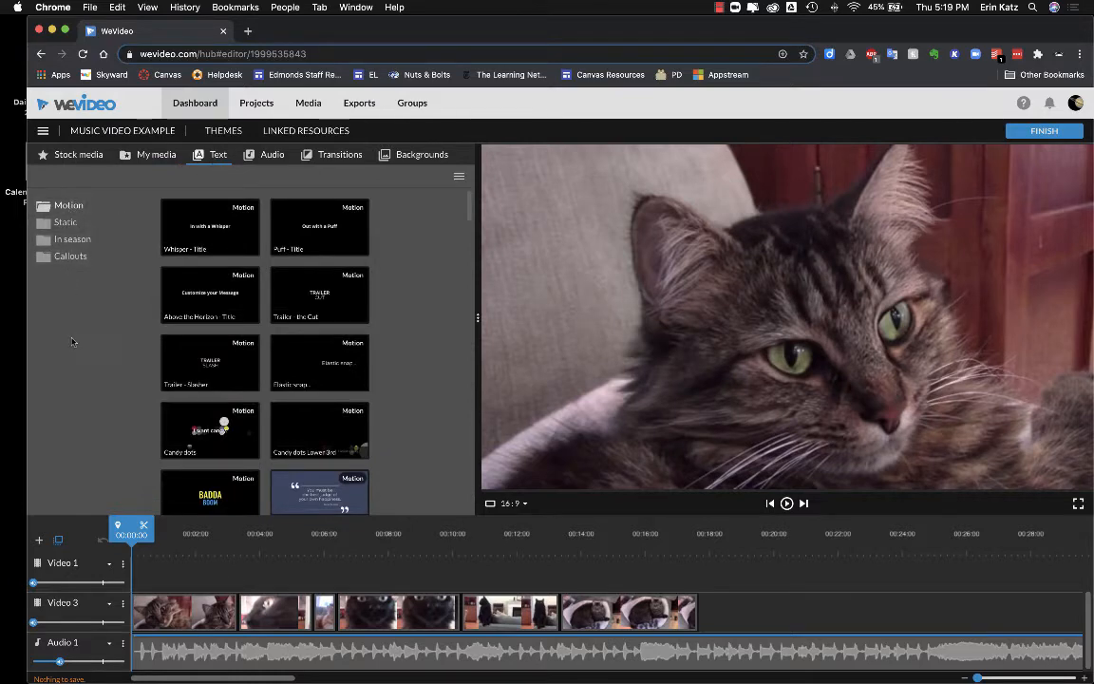
{"action": "left_click", "coordinate": [43, 223]}
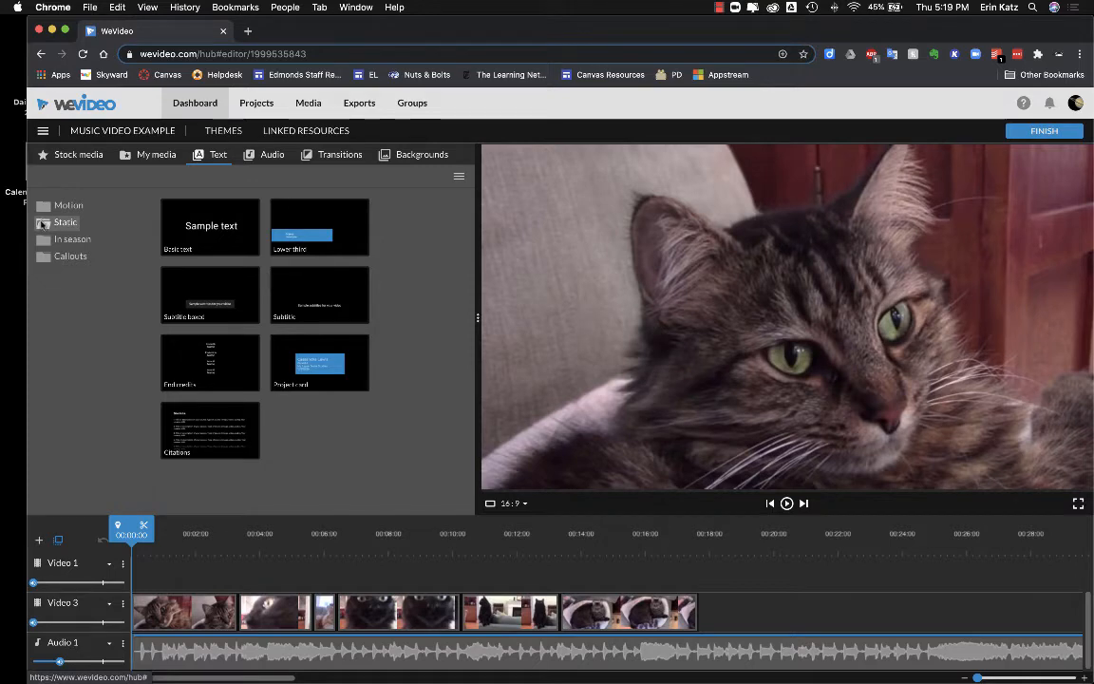
{"action": "left_click", "coordinate": [228, 230]}
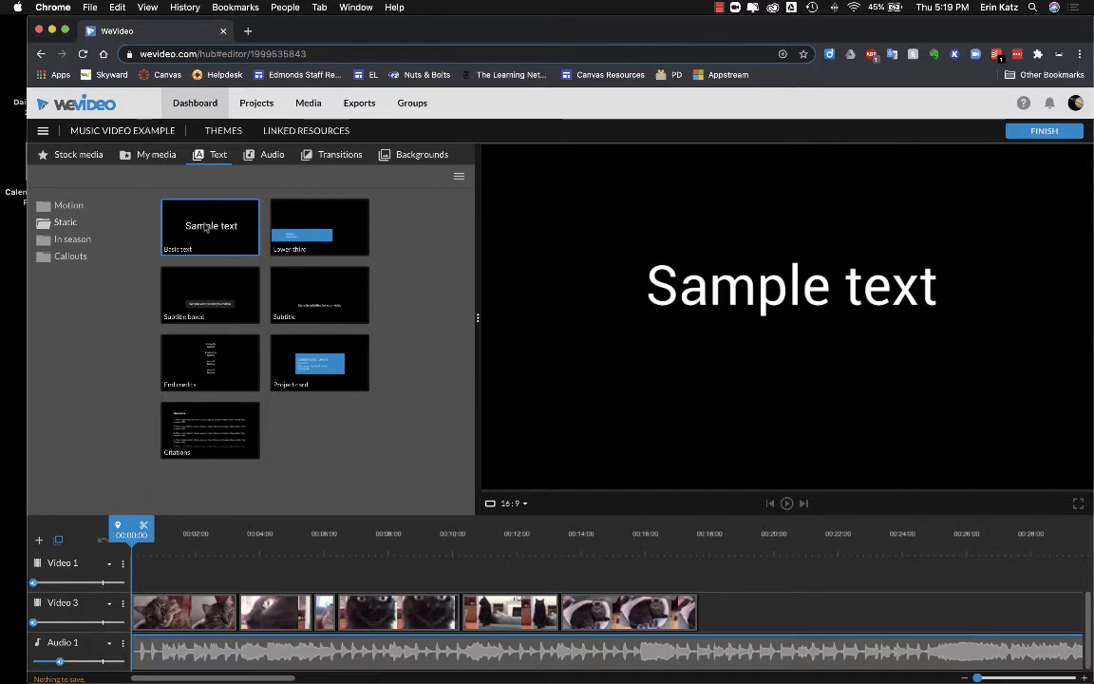
{"action": "left_click_drag", "start_coordinate": [204, 226], "coordinate": [155, 570]}
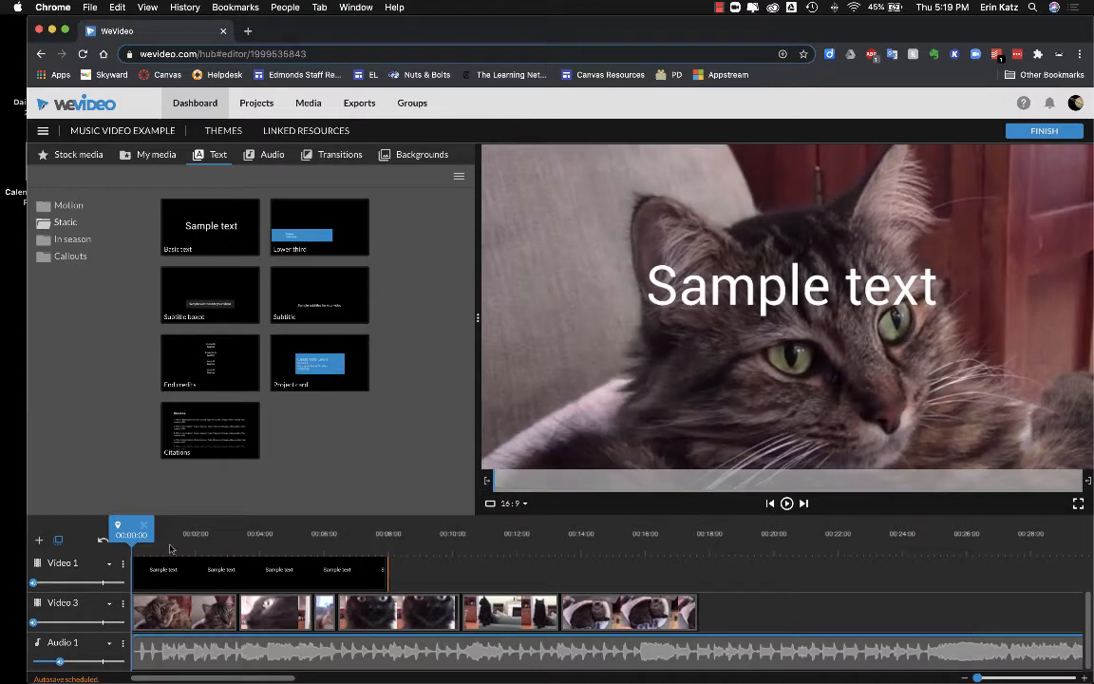
Step: Shorten the Sample text title on the Video 1 track so that it ends at about 00:02:16
{"action": "left_click", "coordinate": [171, 548]}
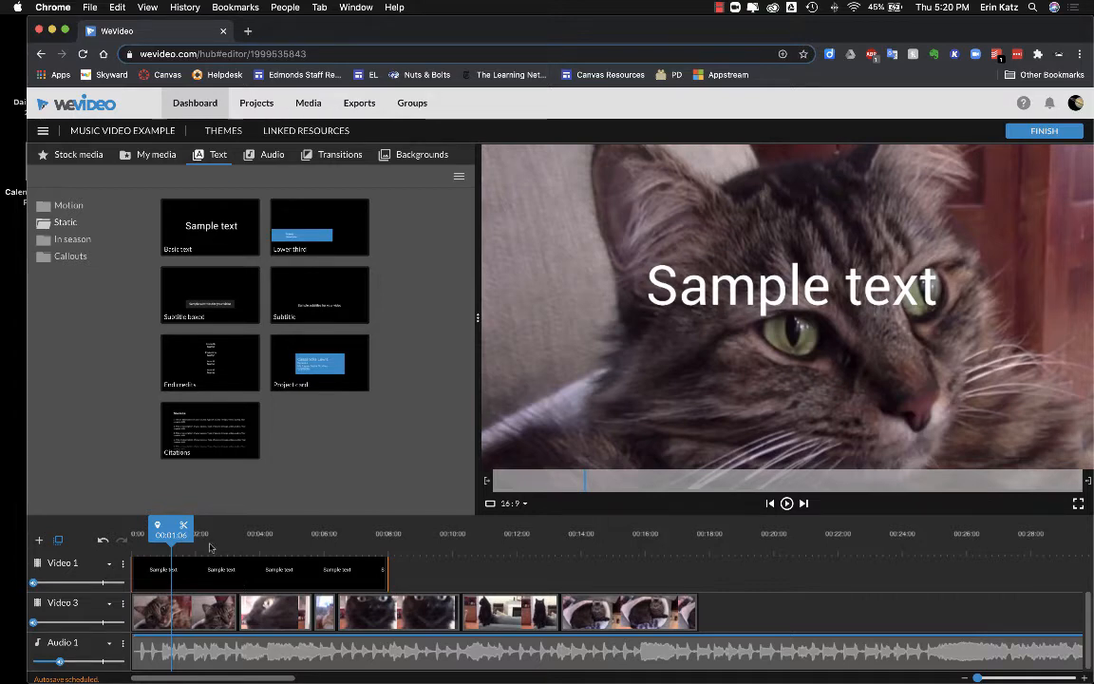
{"action": "left_click_drag", "start_coordinate": [171, 529], "coordinate": [389, 529]}
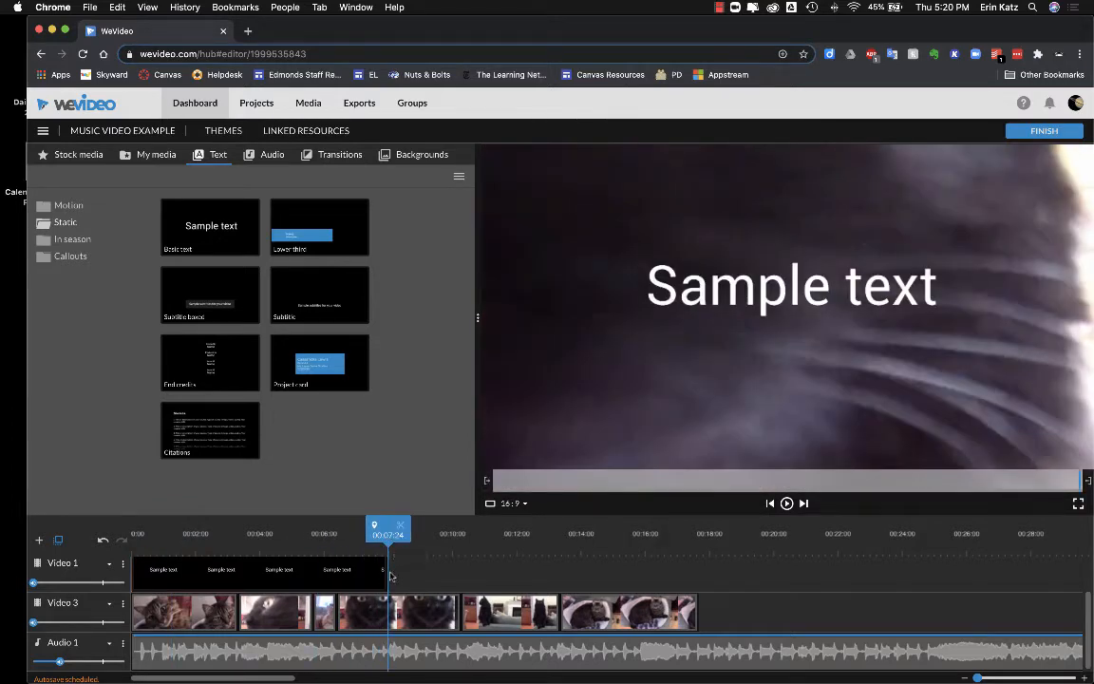
{"action": "left_click", "coordinate": [289, 536]}
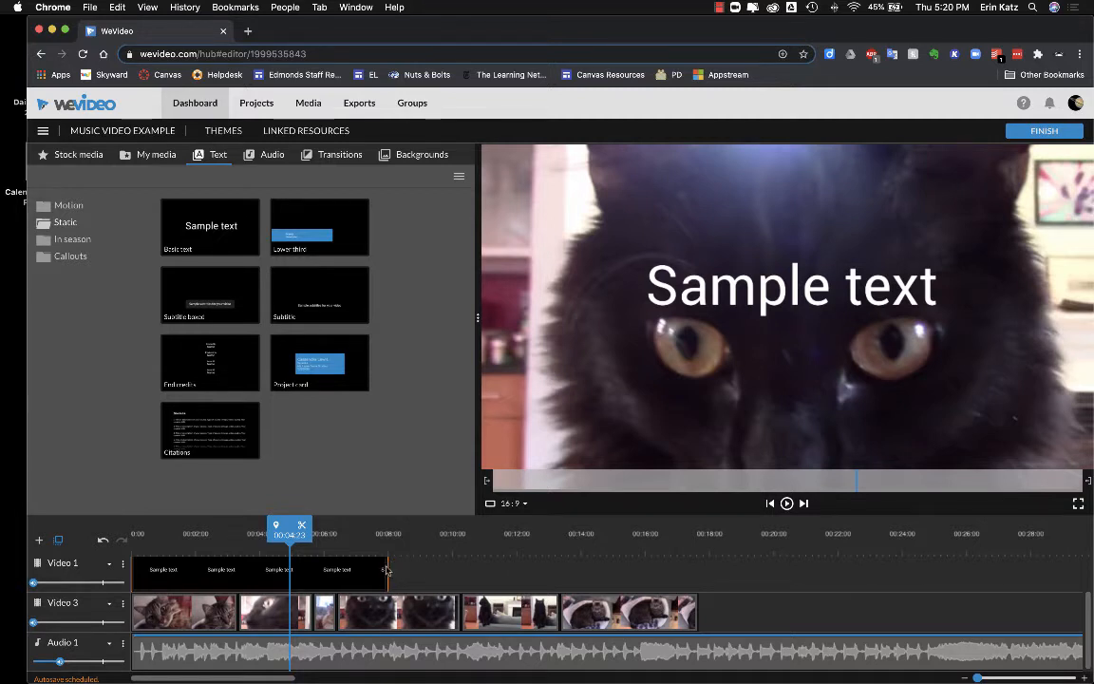
{"action": "left_click_drag", "start_coordinate": [386, 568], "coordinate": [216, 580]}
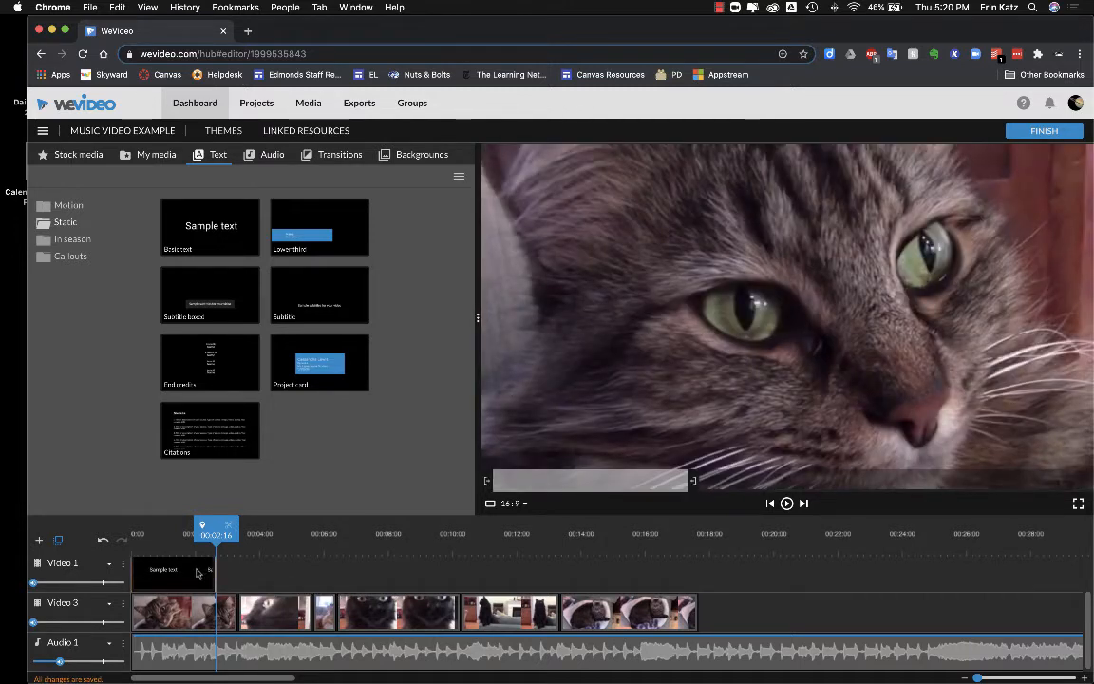
Step: Play the timeline from the beginning to check how long the Sample text title stays on screen
{"action": "left_click", "coordinate": [166, 533]}
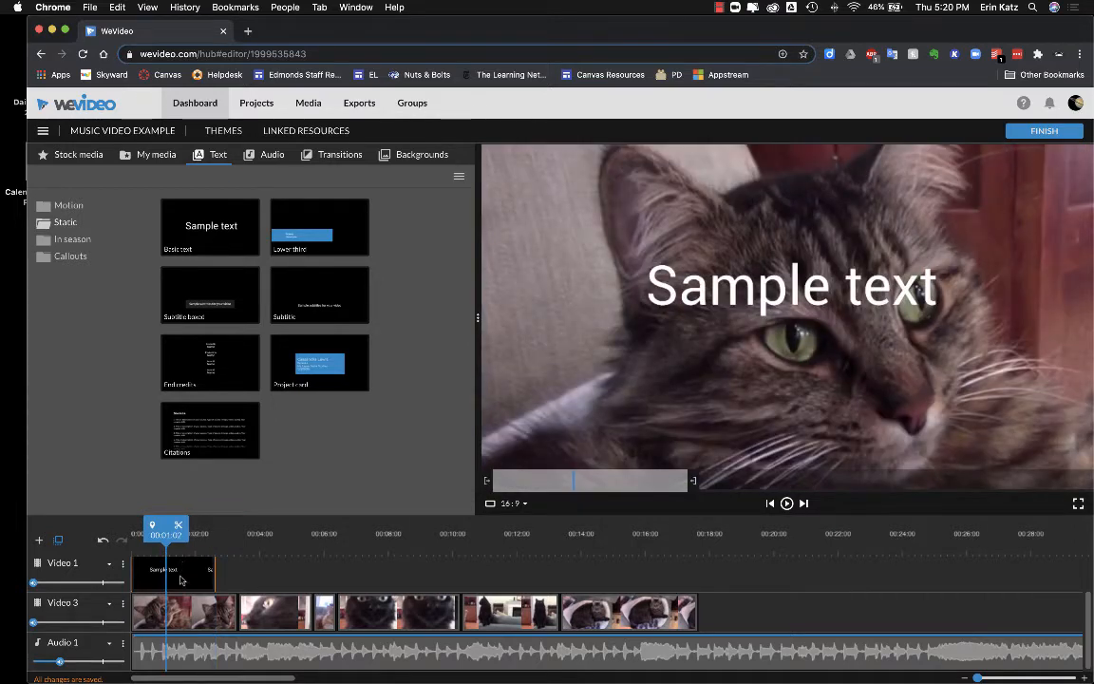
{"action": "left_click", "coordinate": [184, 551]}
{"action": "left_click_drag", "start_coordinate": [176, 551], "coordinate": [107, 550]}
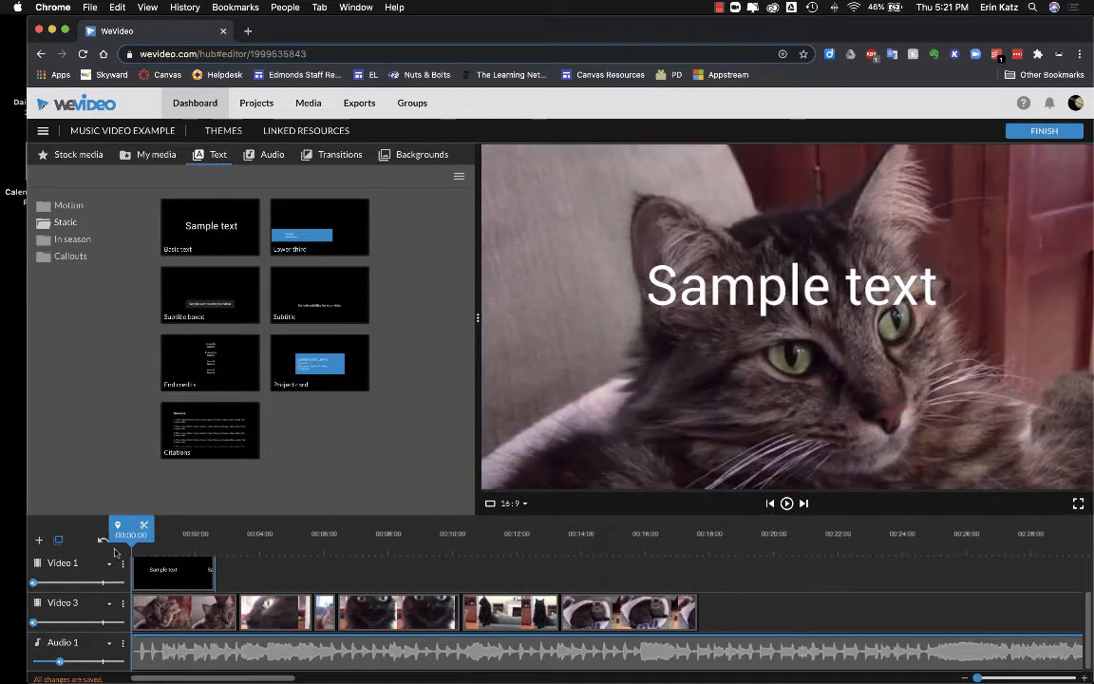
{"action": "key", "text": "space"}
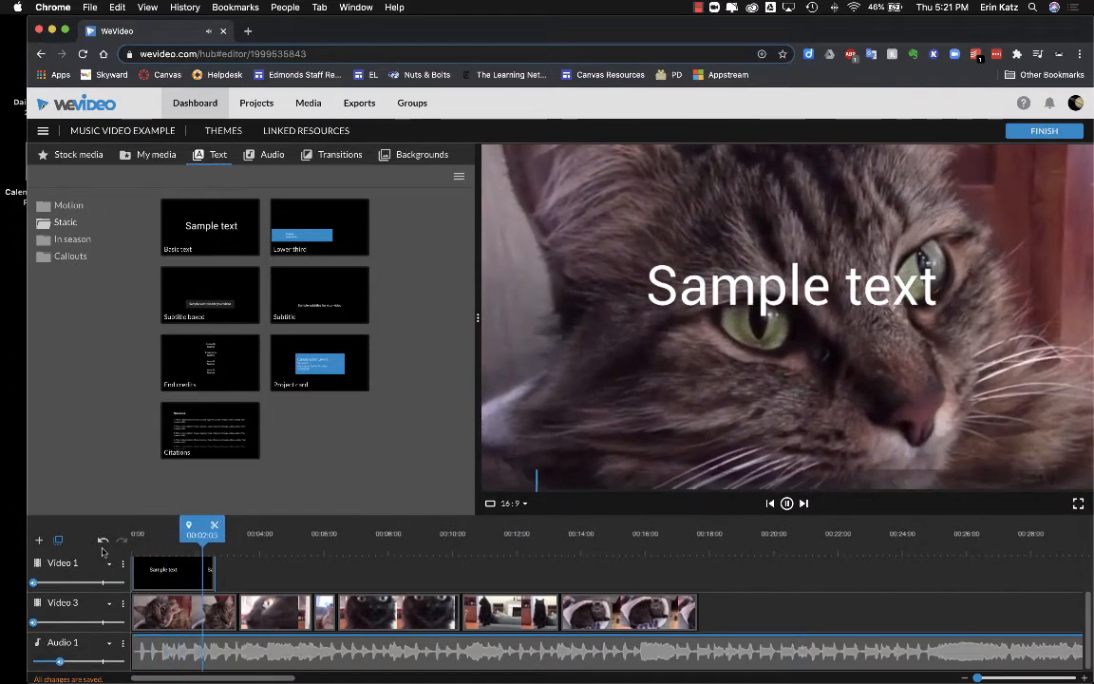
{"action": "key", "text": "space"}
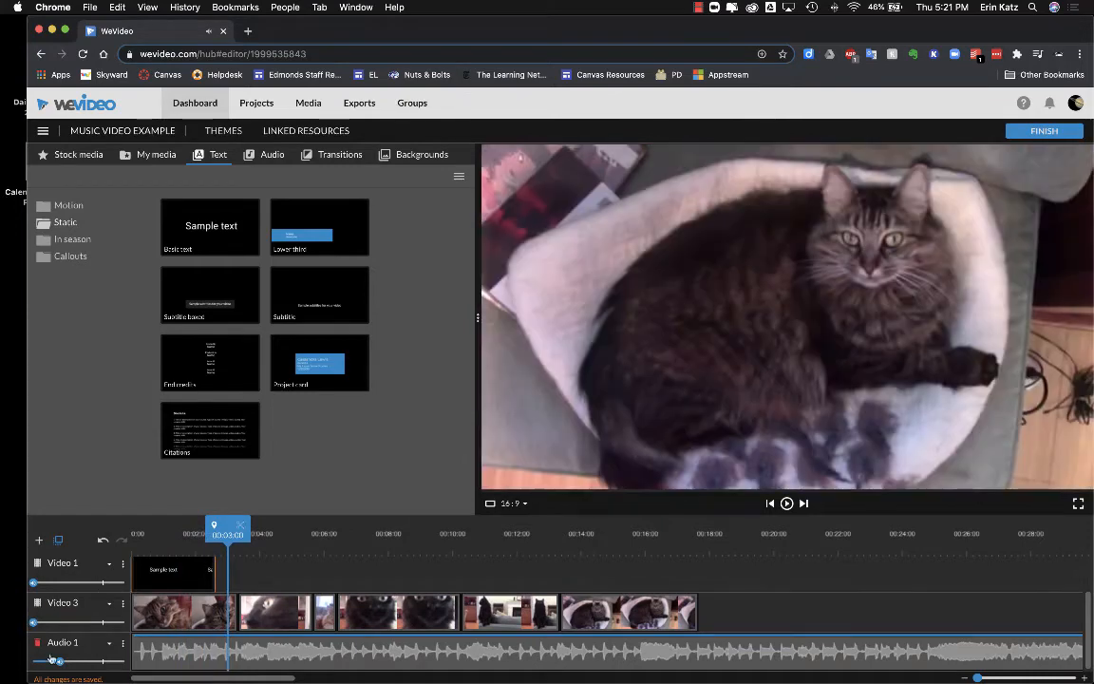
{"action": "mouse_move", "coordinate": [59, 661]}
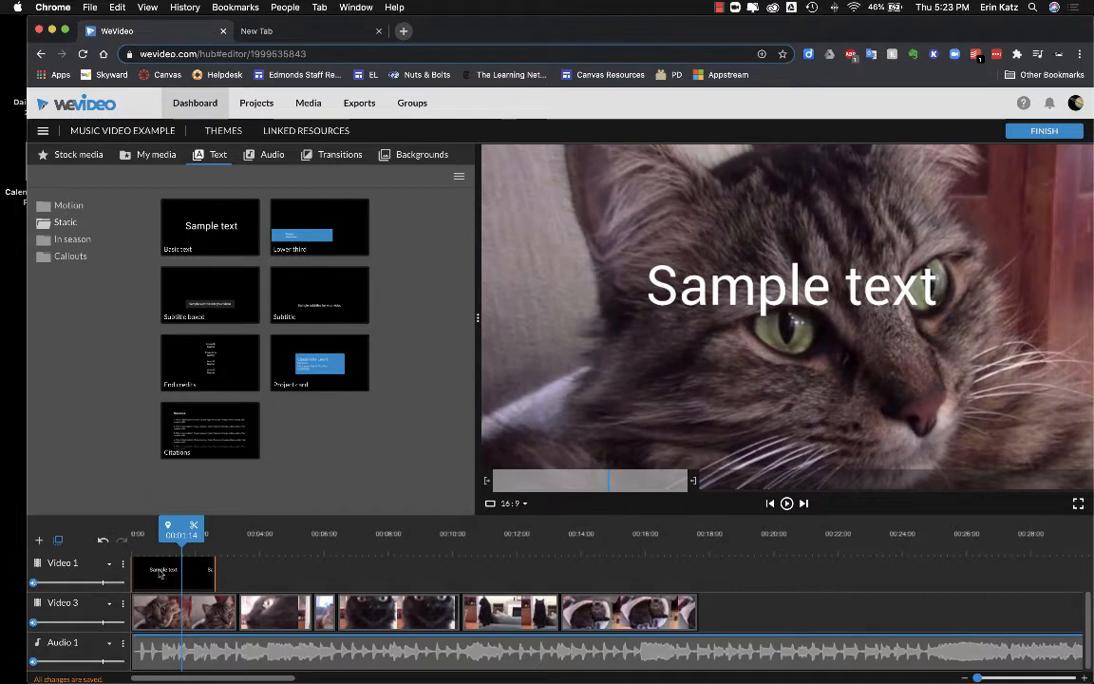
Step: Open the title on Video 1 for editing and replace its sample text with "The Cure"
{"action": "double_click", "coordinate": [162, 573]}
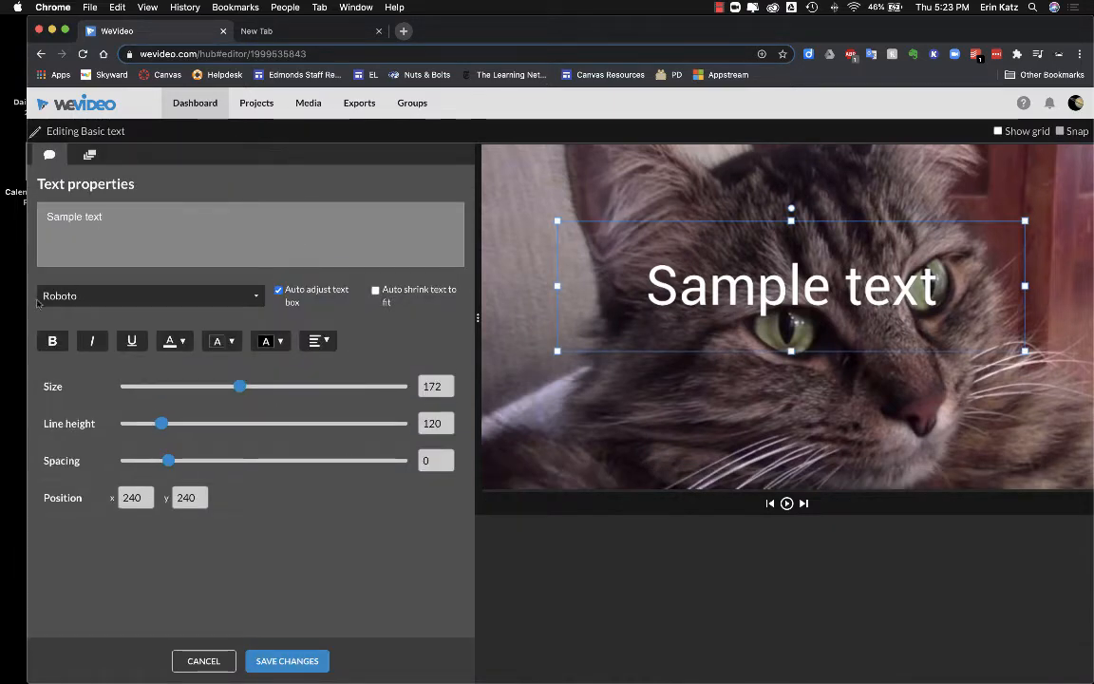
{"action": "left_click_drag", "start_coordinate": [112, 217], "coordinate": [48, 215]}
{"action": "left_click", "coordinate": [112, 222]}
{"action": "key", "text": "BackSpace"}
{"action": "key", "text": "BackSpace"}
{"action": "key", "text": "BackSpace"}
{"action": "key", "text": "BackSpace"}
{"action": "key", "text": "BackSpace"}
{"action": "key", "text": "BackSpace"}
{"action": "key", "text": "BackSpace"}
{"action": "key", "text": "BackSpace"}
{"action": "key", "text": "BackSpace"}
{"action": "key", "text": "BackSpace"}
{"action": "key", "text": "BackSpace"}
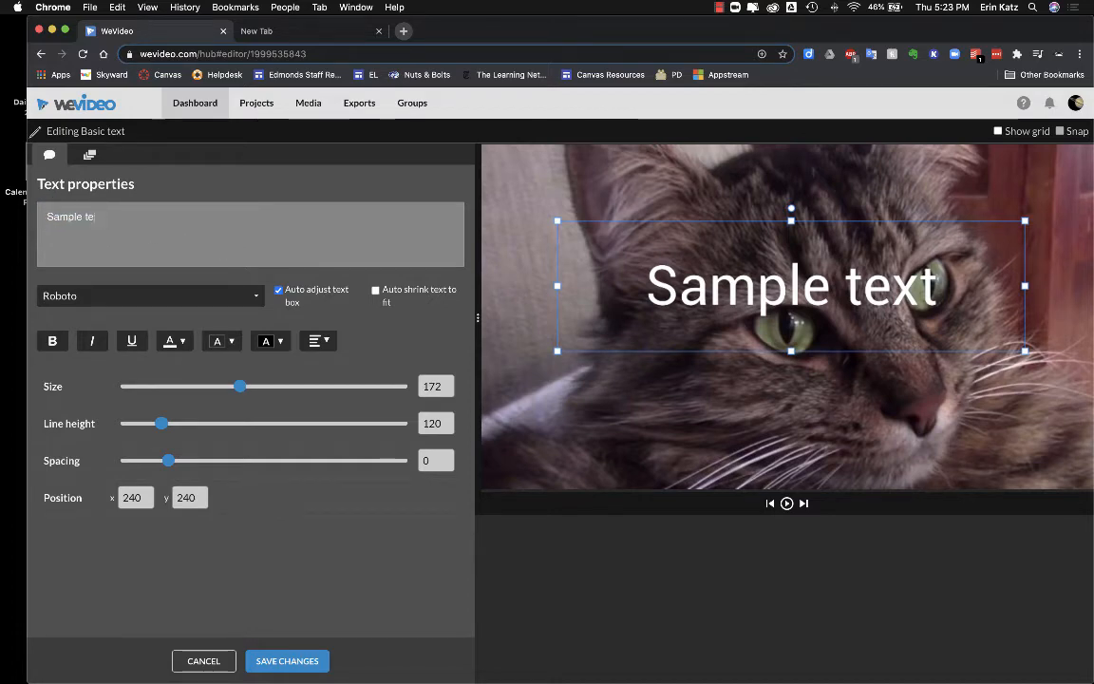
{"action": "type", "text": "THE"}
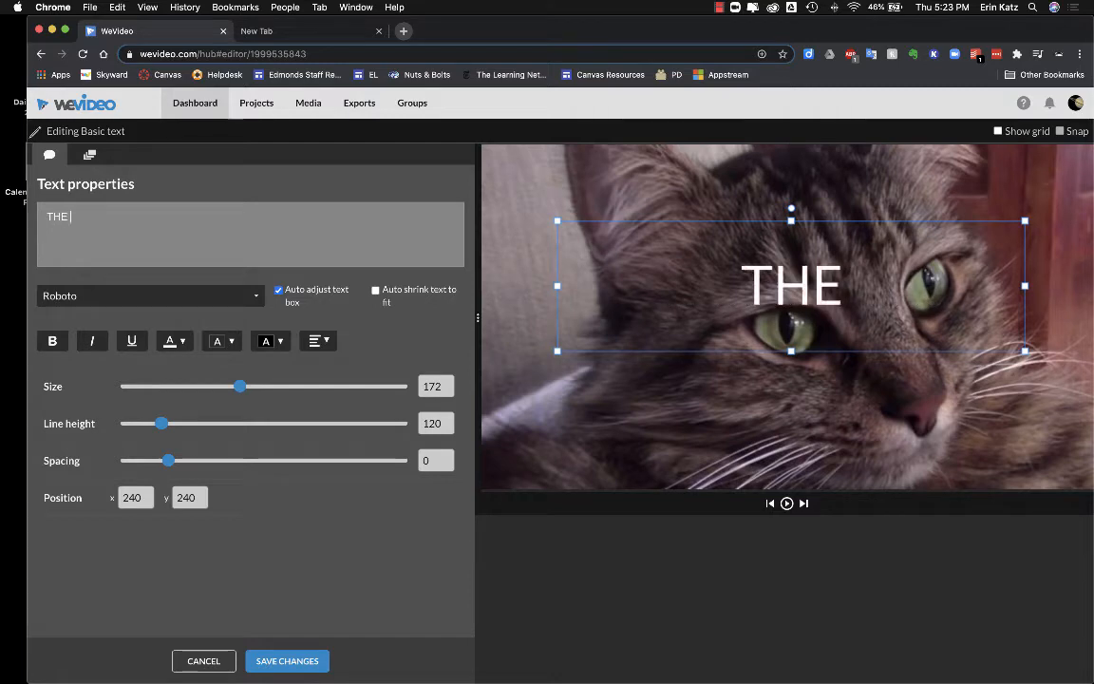
{"action": "key", "text": "BackSpace"}
{"action": "key", "text": "BackSpace"}
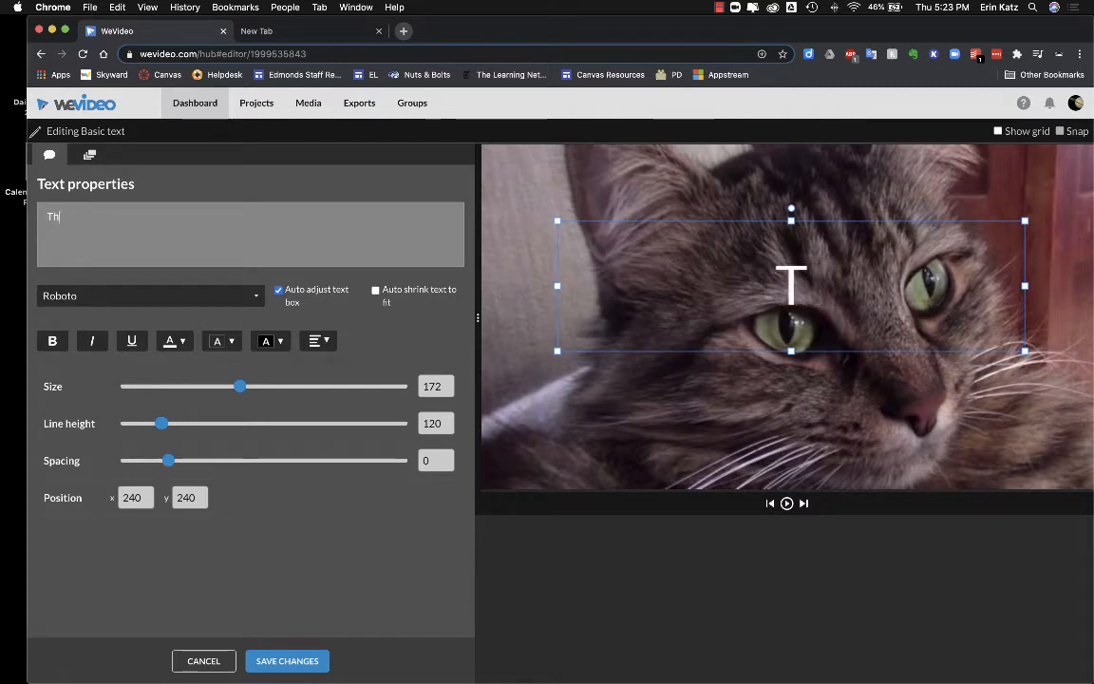
{"action": "type", "text": "he Cure"}
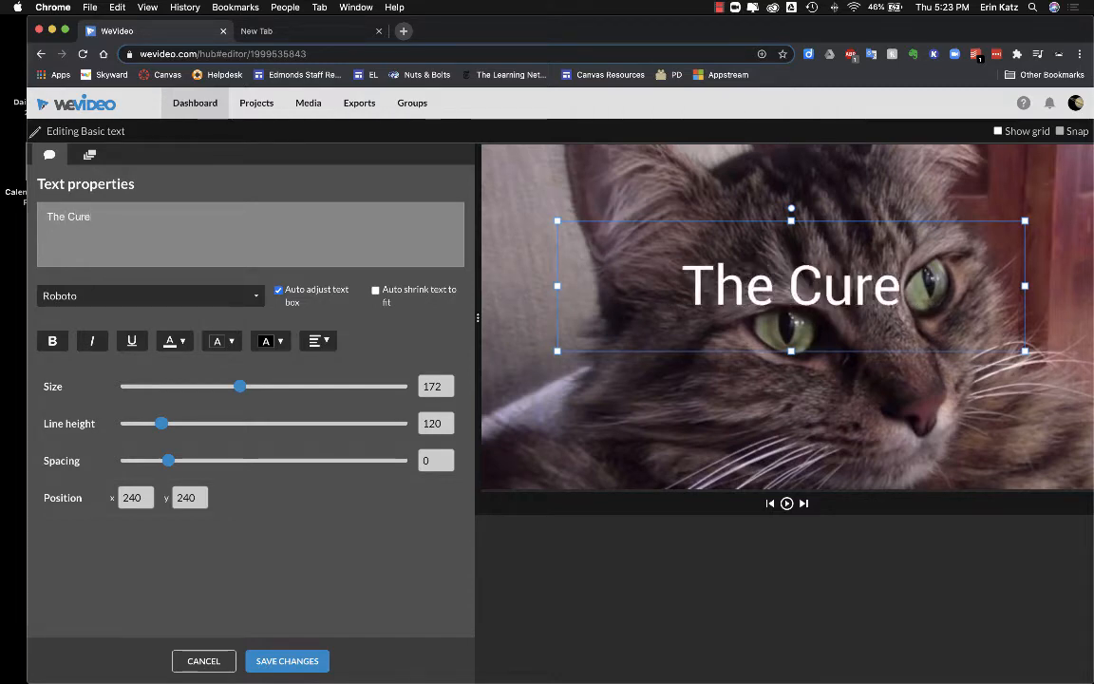
Step: Add a second line to the title with LOVE CATS in capitals, enclosed in double quotation marks
{"action": "key", "text": "Return"}
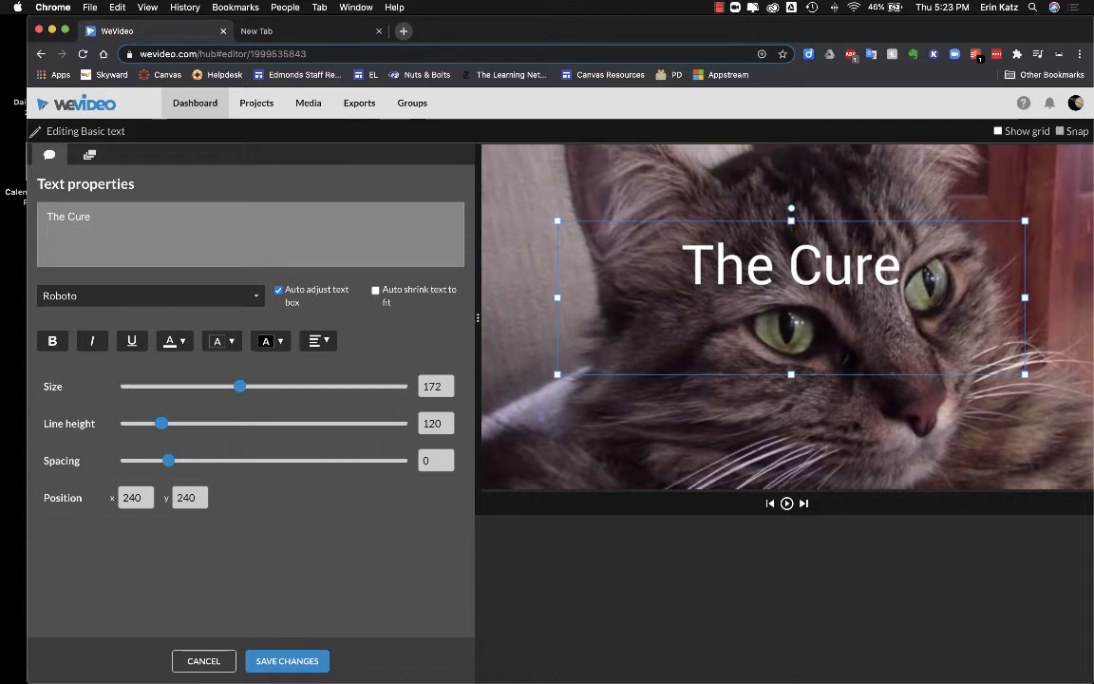
{"action": "type", "text": "\""}
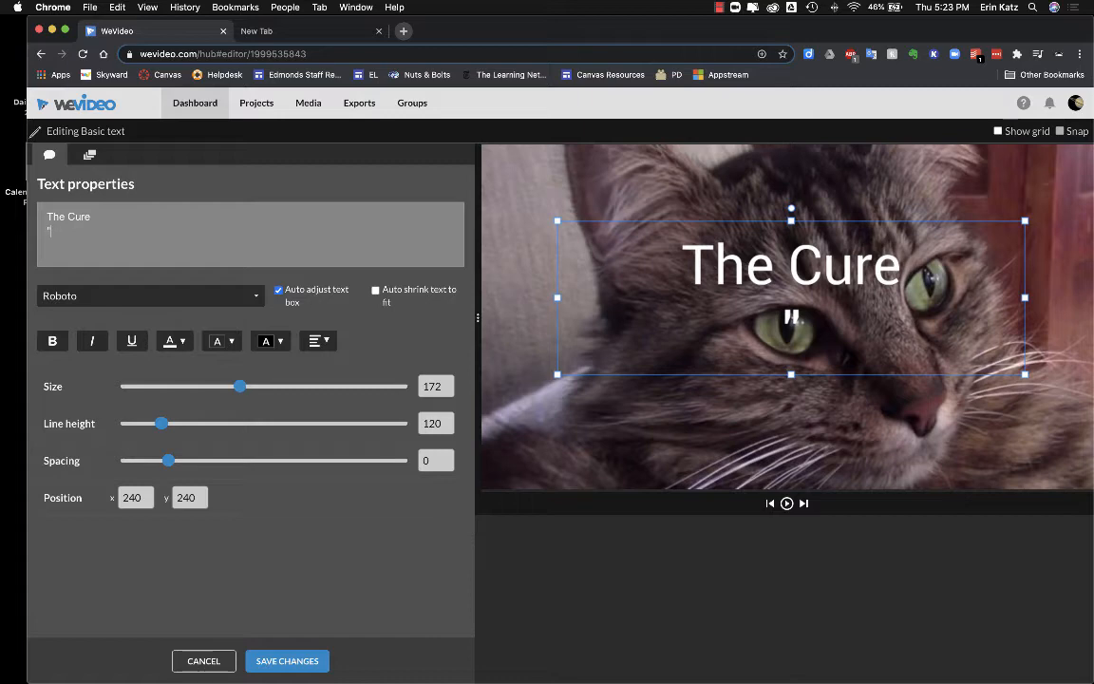
{"action": "type", "text": "LOVE CATS"}
{"action": "type", "text": "\""}
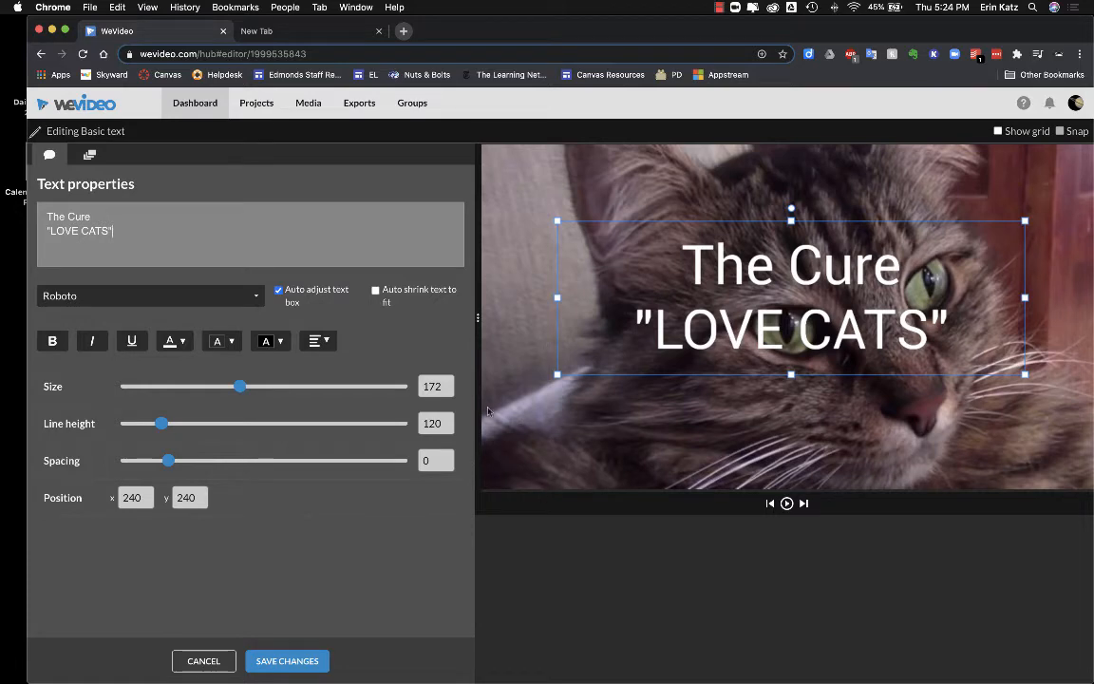
Step: Left-align the two-line title text and reduce its font size to 66
{"action": "left_click", "coordinate": [316, 341]}
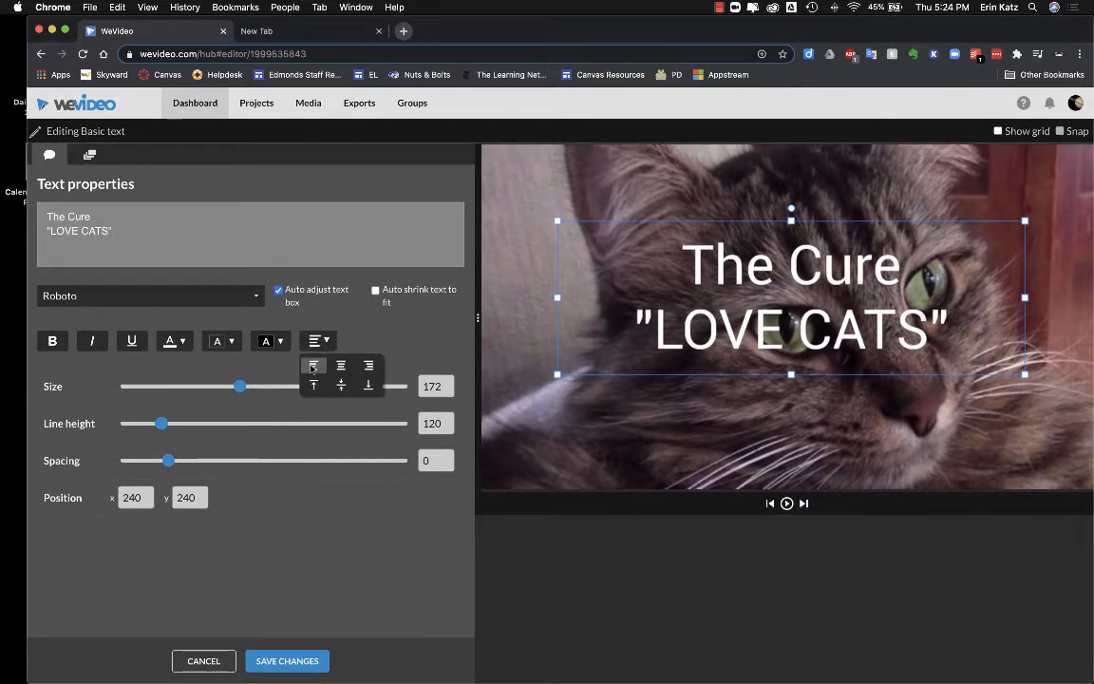
{"action": "left_click", "coordinate": [312, 367]}
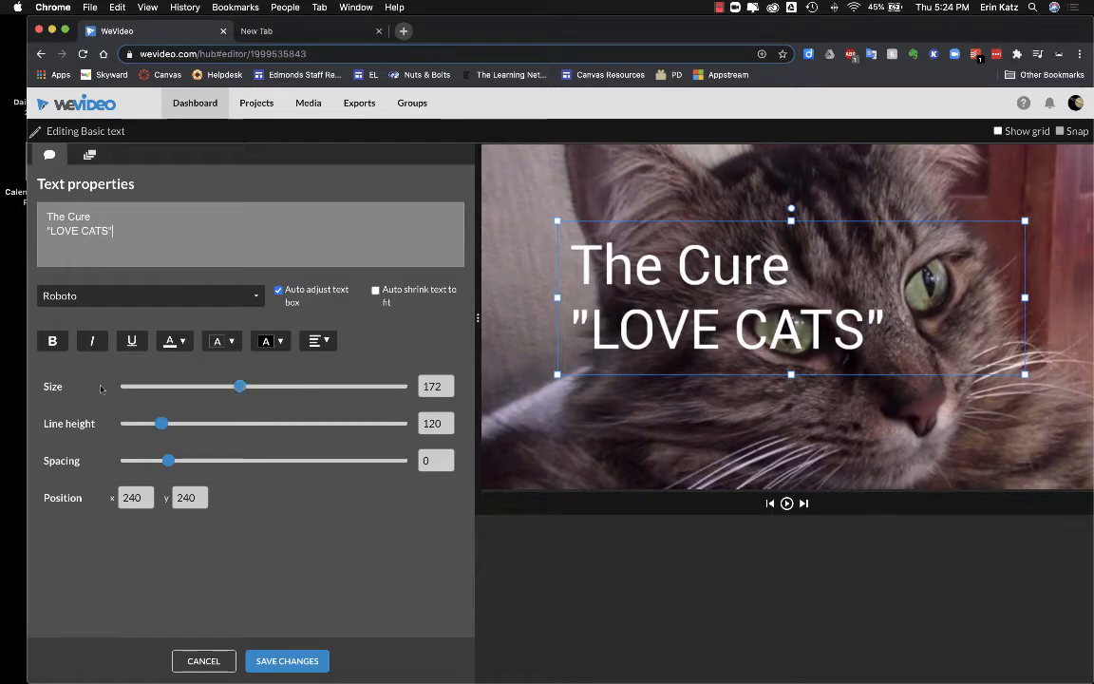
{"action": "left_click_drag", "start_coordinate": [230, 387], "coordinate": [161, 396]}
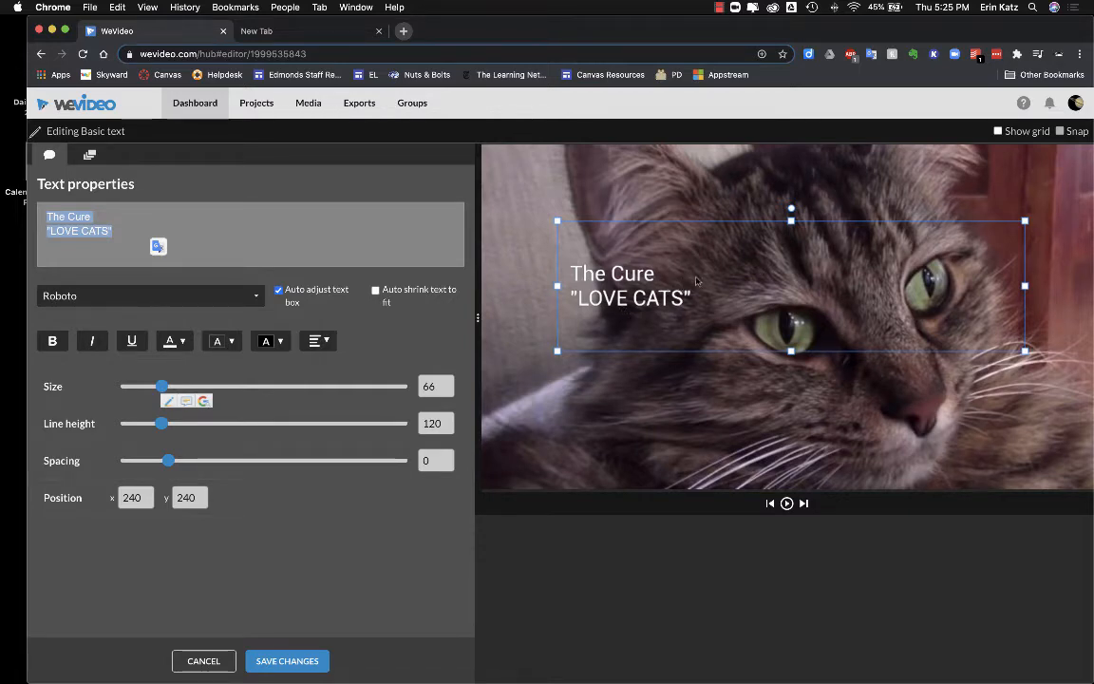
Step: Move the title to the lower-left corner of the video frame, at about x 38, y 723, and save the text changes
{"action": "left_click_drag", "start_coordinate": [715, 294], "coordinate": [668, 415]}
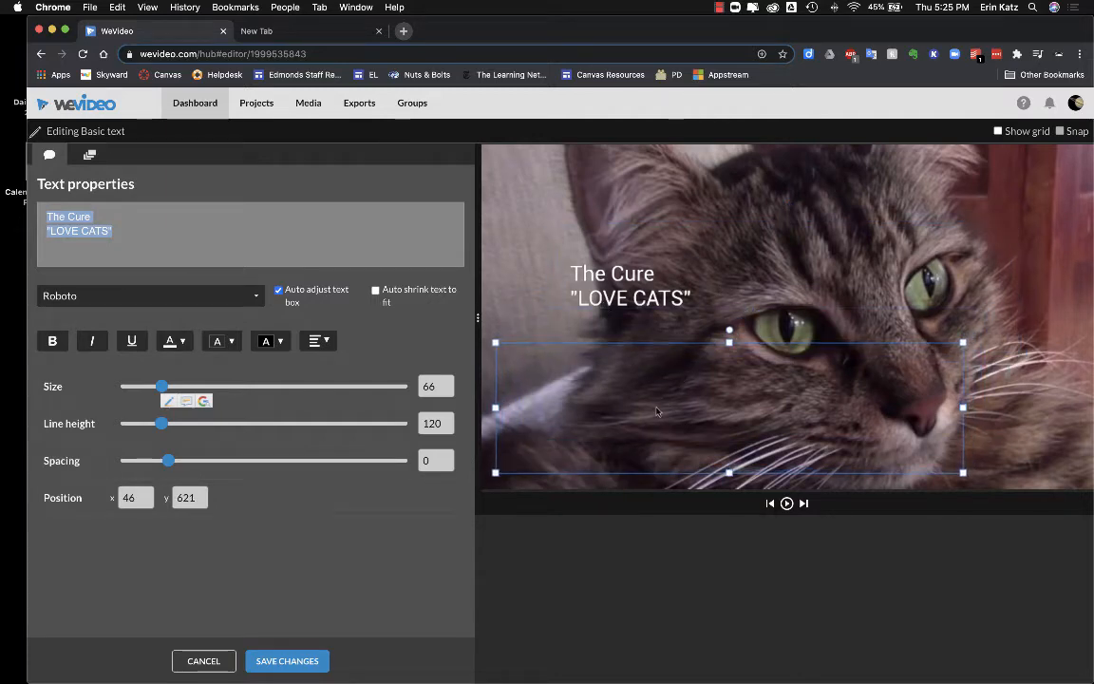
{"action": "left_click_drag", "start_coordinate": [788, 402], "coordinate": [778, 428]}
{"action": "left_click_drag", "start_coordinate": [641, 432], "coordinate": [646, 432]}
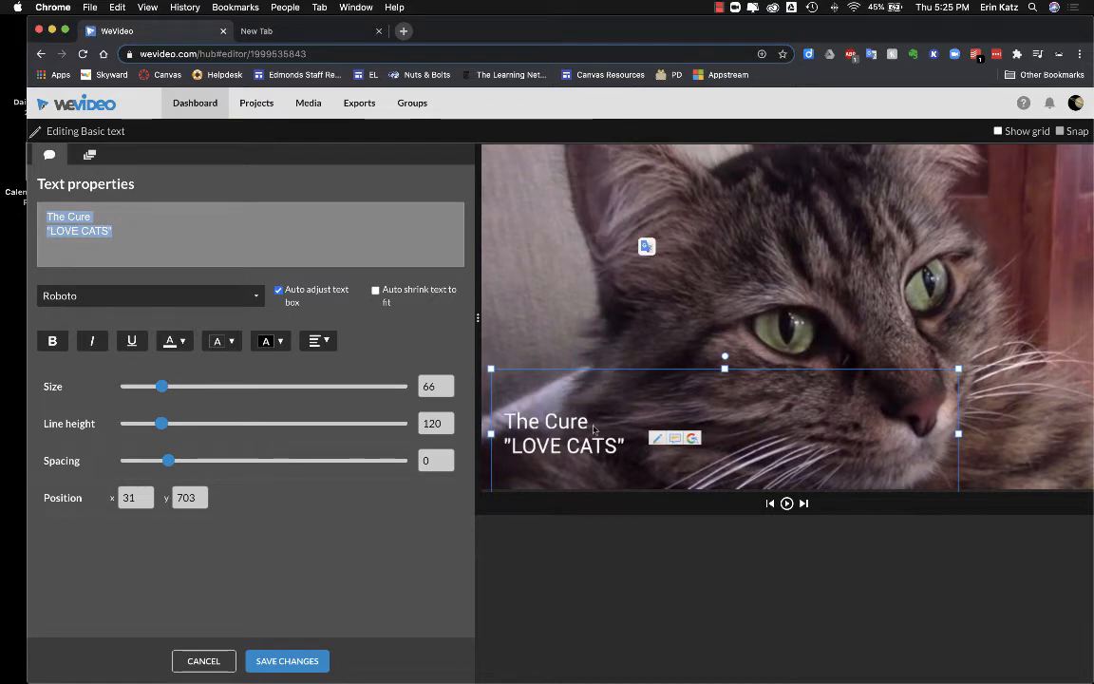
{"action": "left_click_drag", "start_coordinate": [560, 442], "coordinate": [559, 448]}
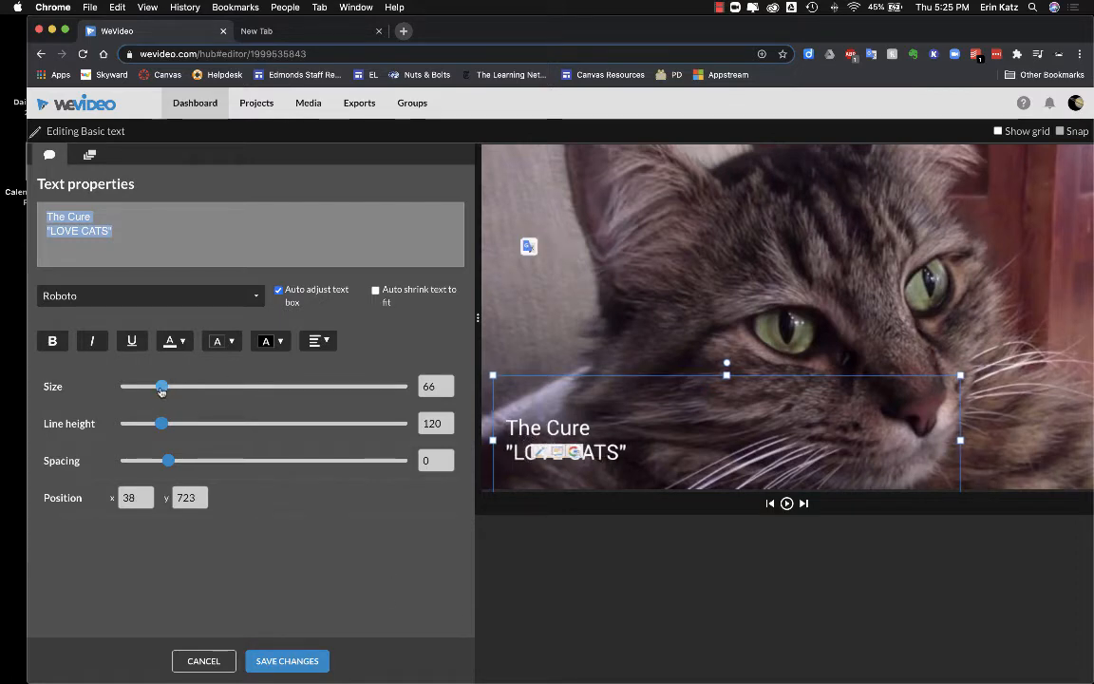
{"action": "left_click_drag", "start_coordinate": [163, 387], "coordinate": [161, 390]}
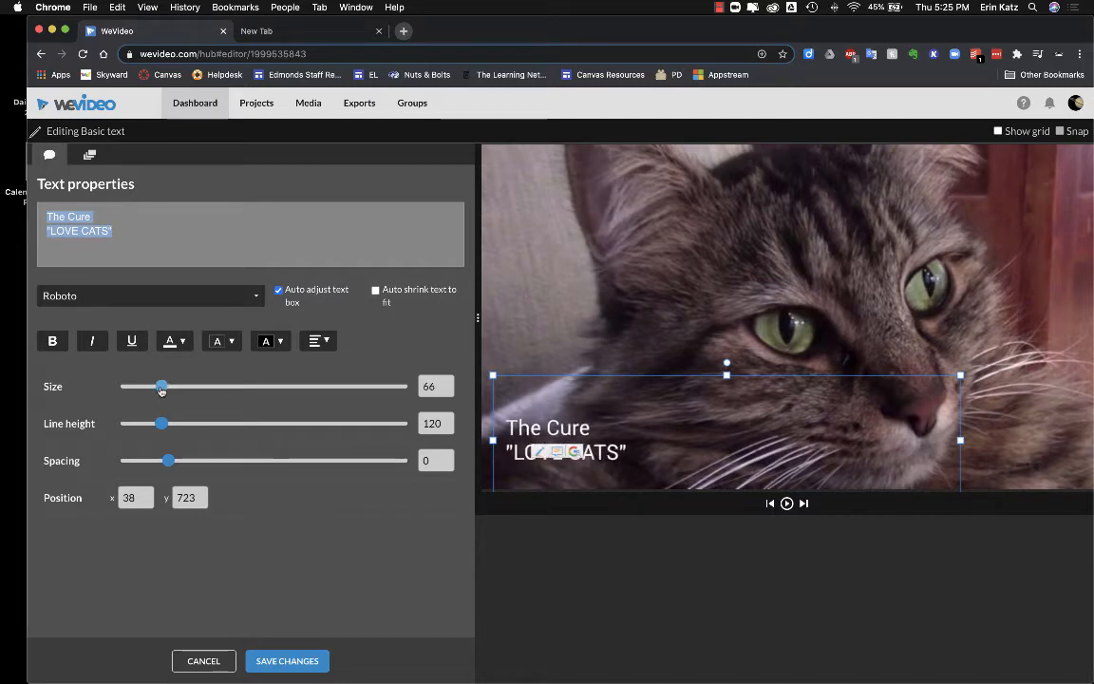
{"action": "left_click", "coordinate": [287, 661]}
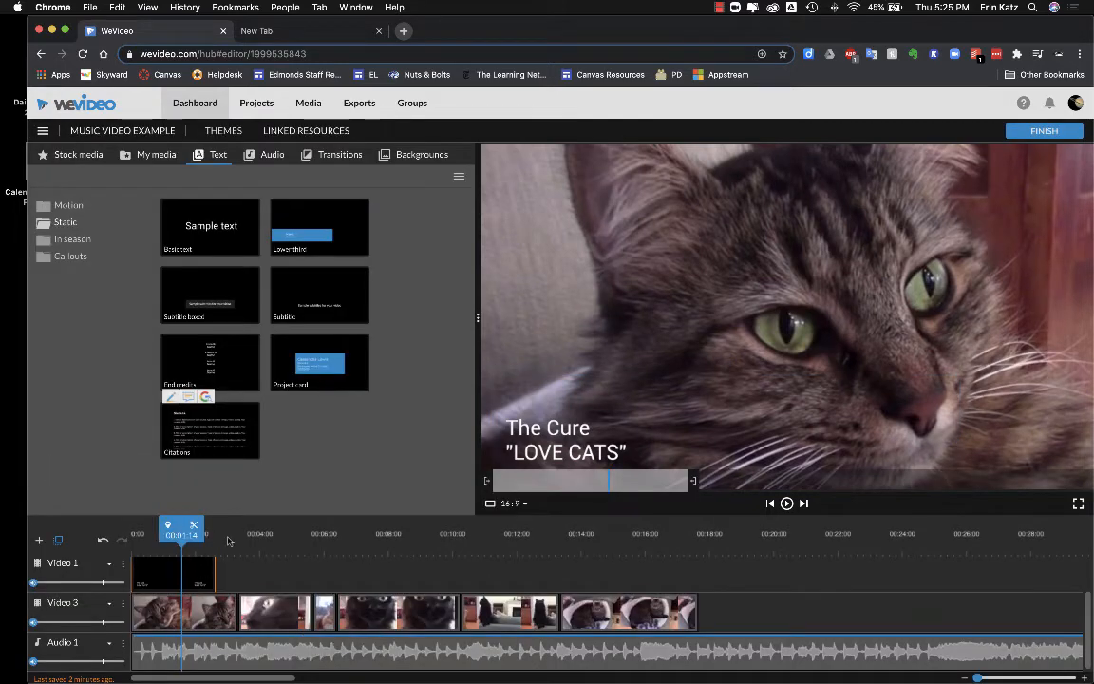
Step: Play the video's opening from the beginning to review the edited artist and song title
{"action": "left_click_drag", "start_coordinate": [181, 528], "coordinate": [106, 539]}
{"action": "key", "text": "space"}
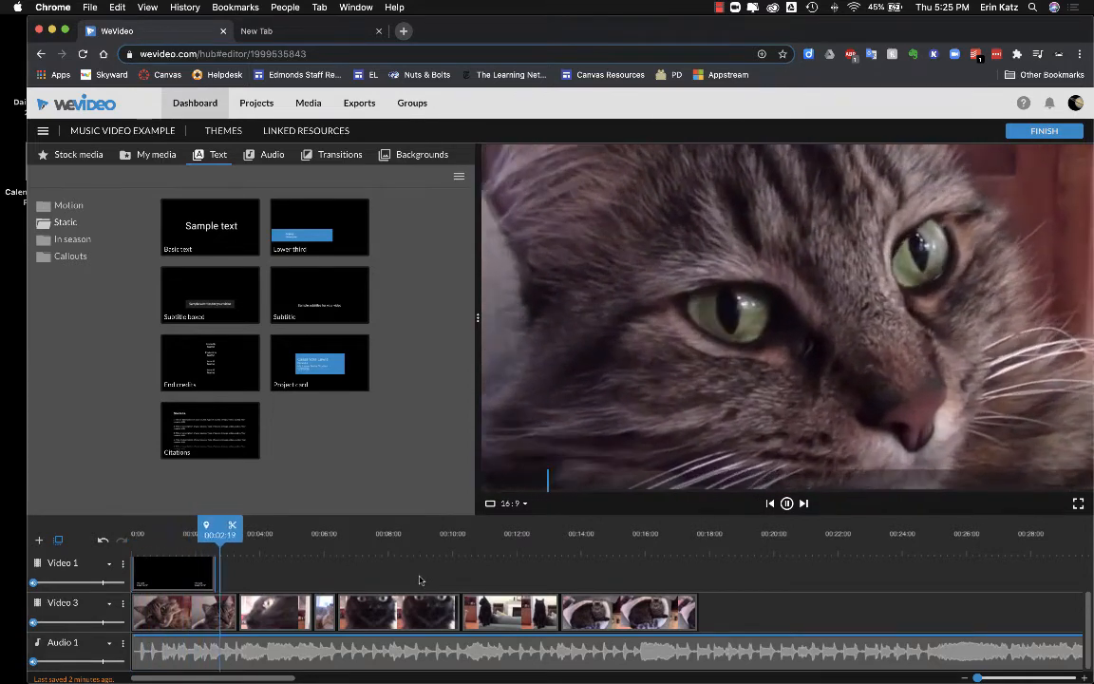
{"action": "key", "text": "space"}
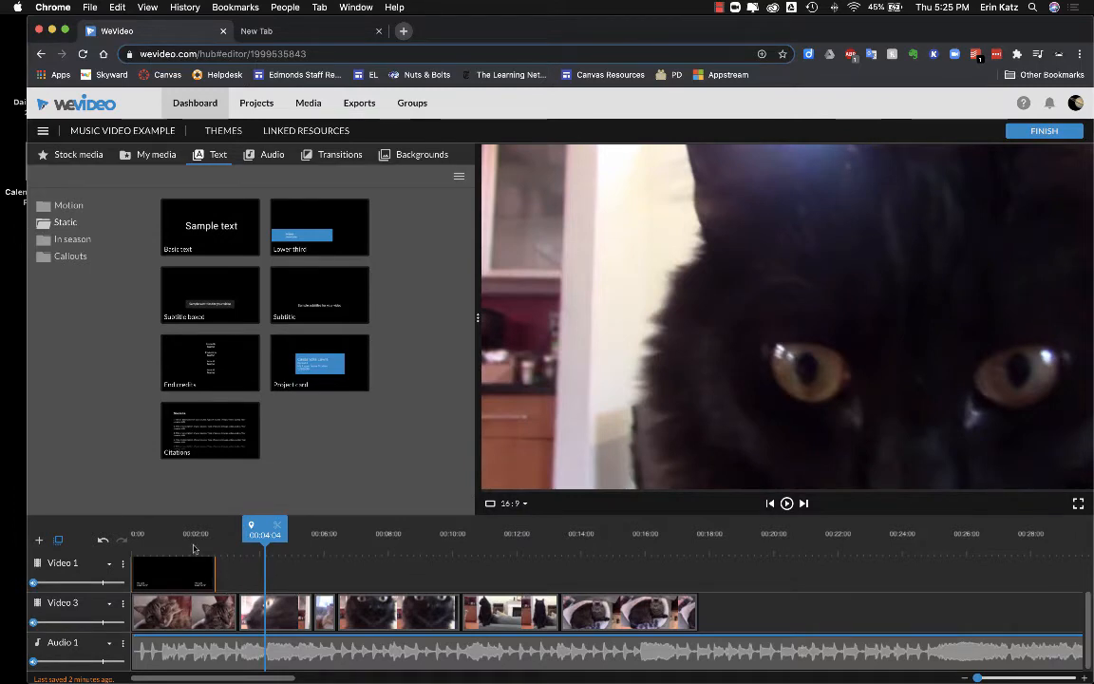
{"action": "left_click", "coordinate": [148, 539]}
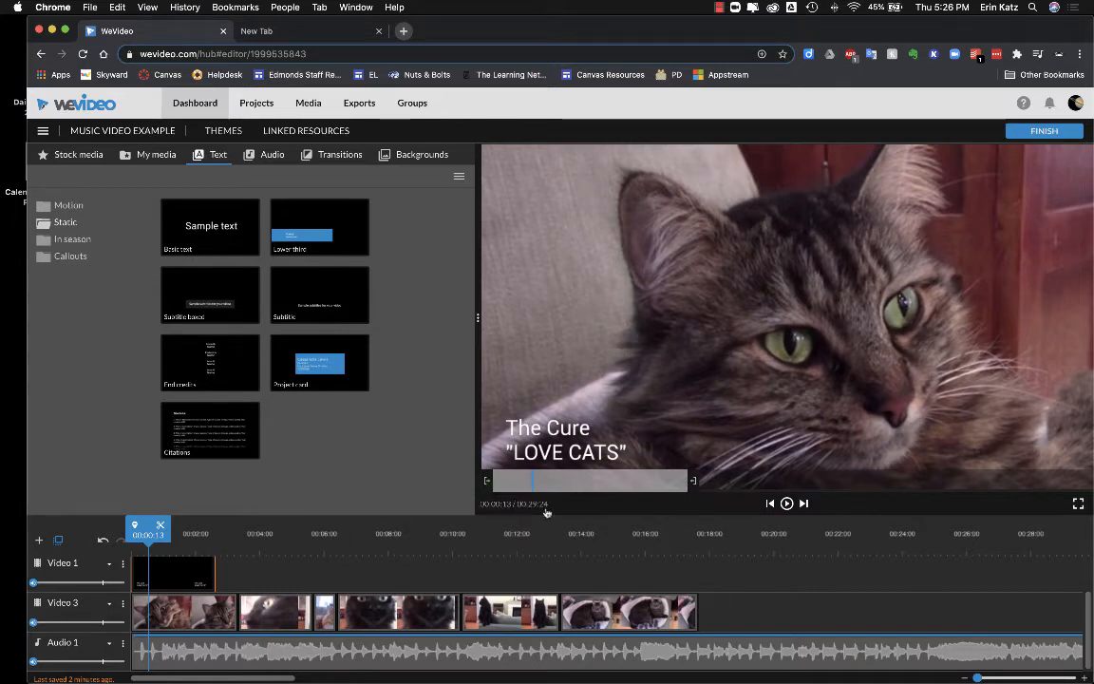
Step: Add a Basic text title to the Video 3 track just after the last cat clip
{"action": "left_click", "coordinate": [718, 536]}
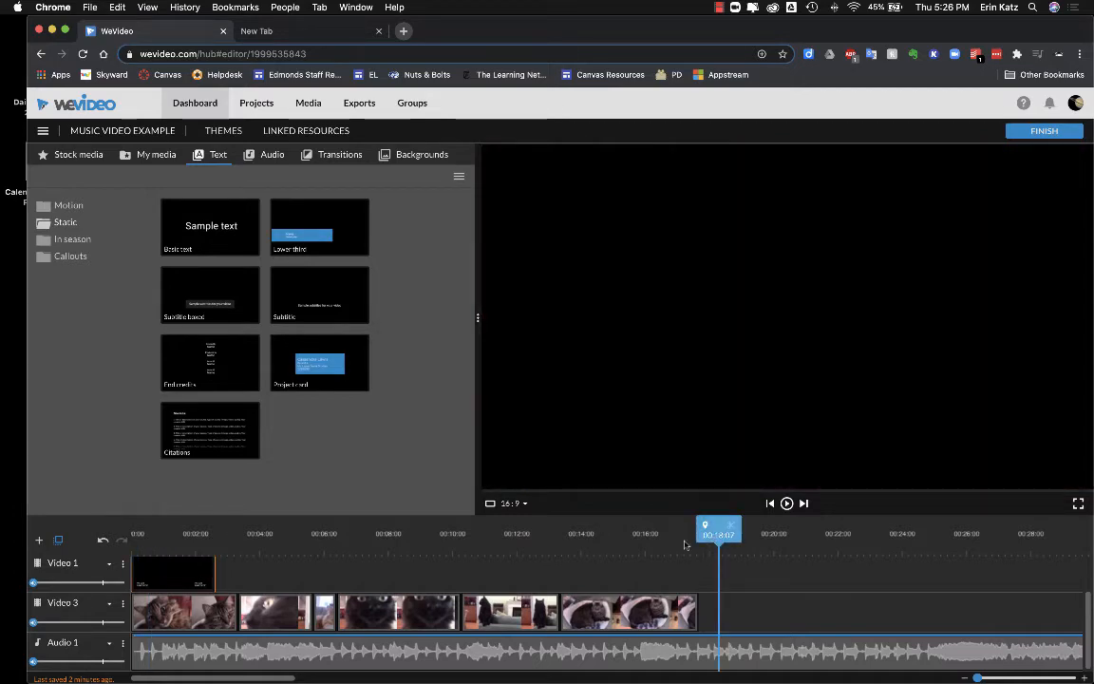
{"action": "left_click", "coordinate": [760, 537]}
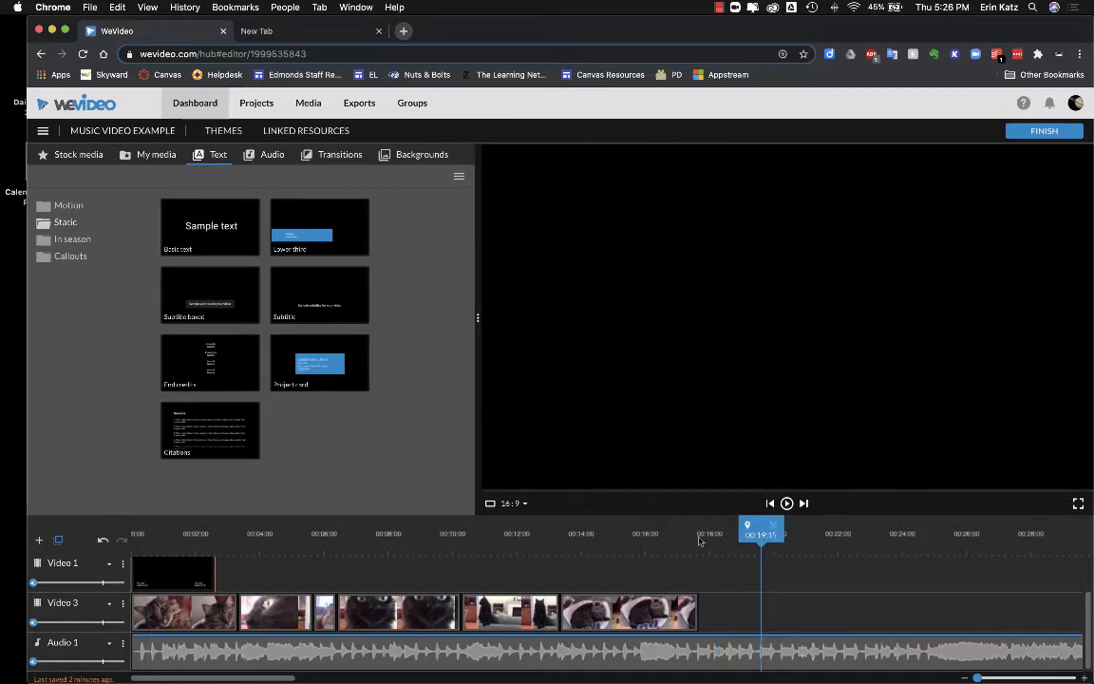
{"action": "left_click", "coordinate": [705, 537]}
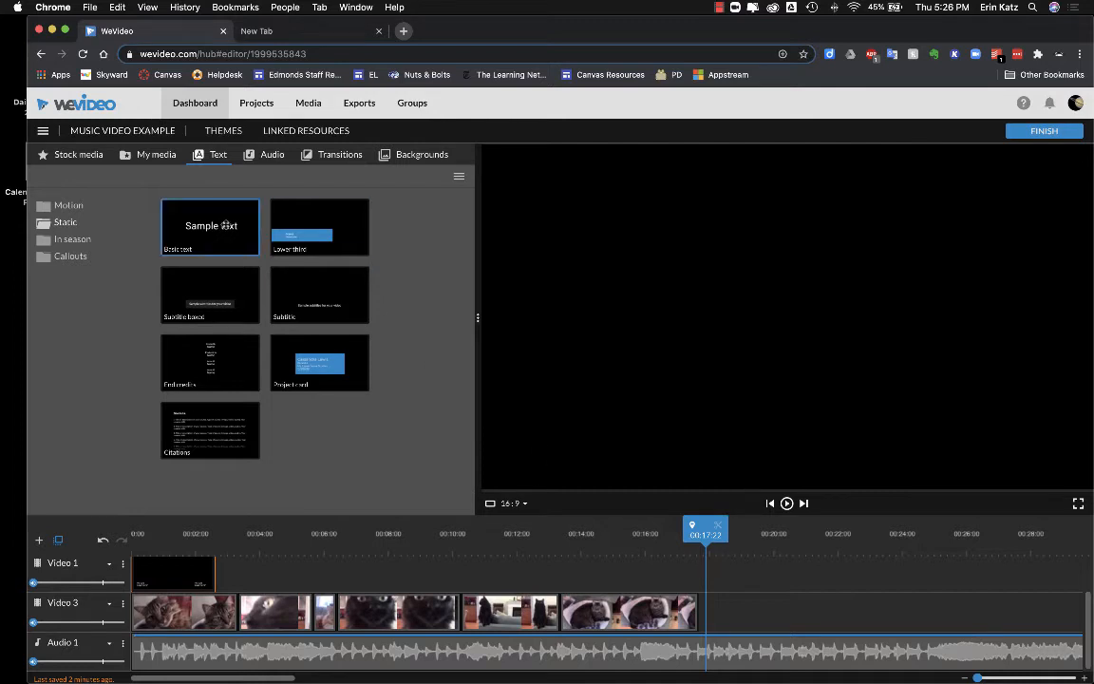
{"action": "left_click_drag", "start_coordinate": [208, 225], "coordinate": [737, 608]}
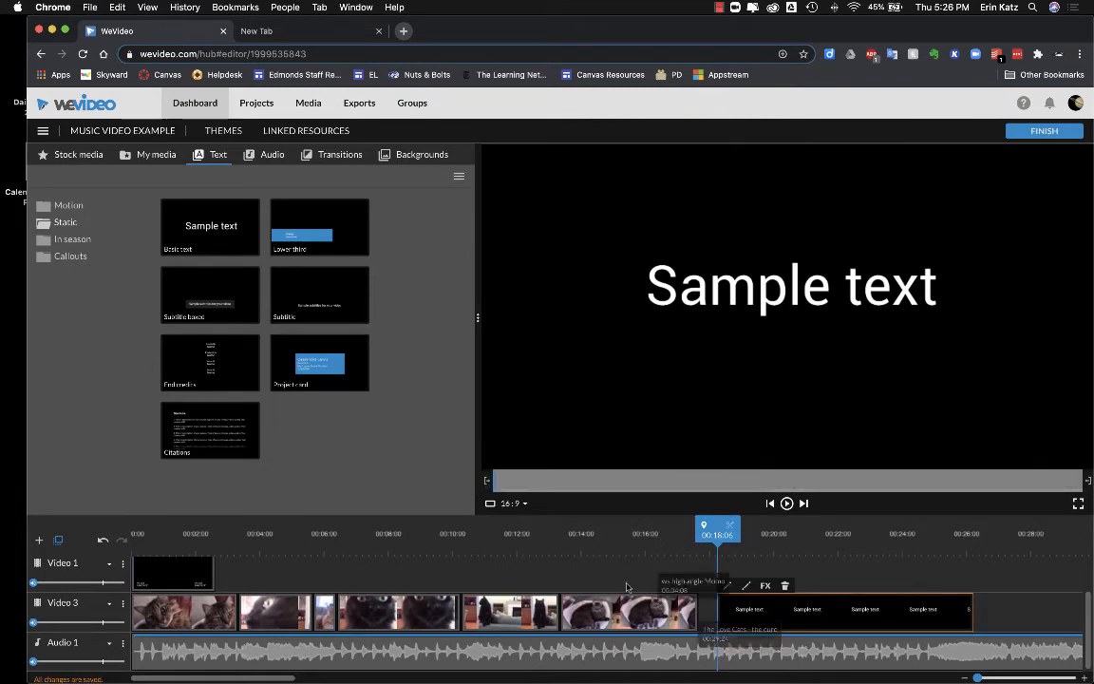
Step: Test the closing title's timing and position it to start at 00:18:09, leaving a short gap after the last cat clip
{"action": "left_click_drag", "start_coordinate": [775, 605], "coordinate": [757, 604]}
{"action": "key", "text": "space"}
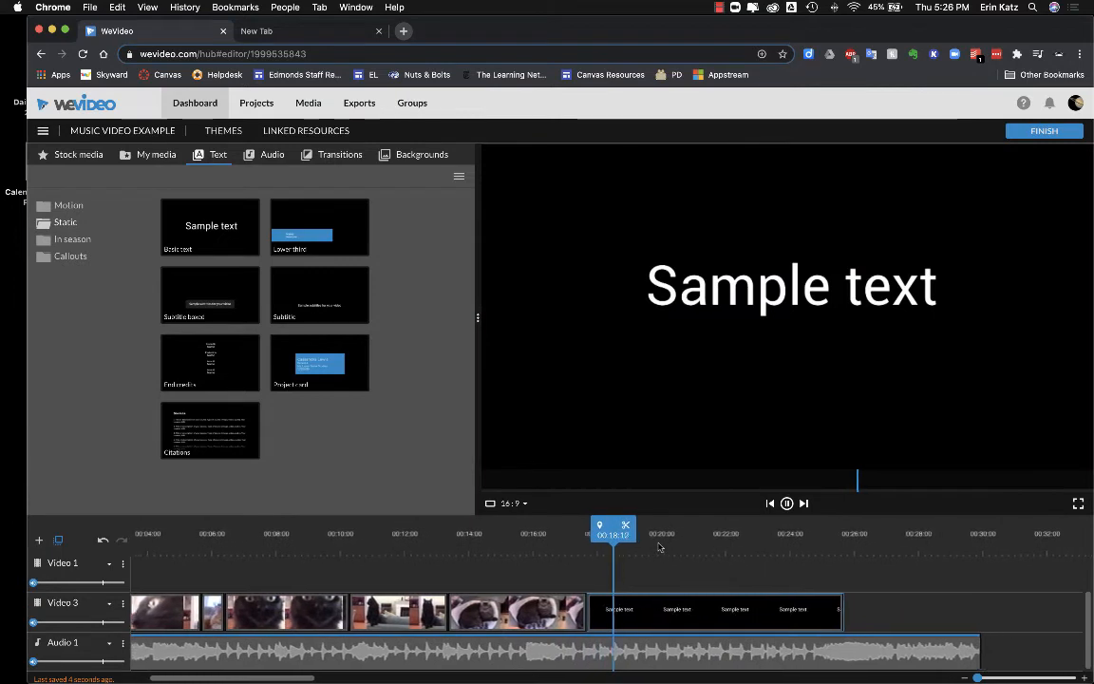
{"action": "key", "text": "space"}
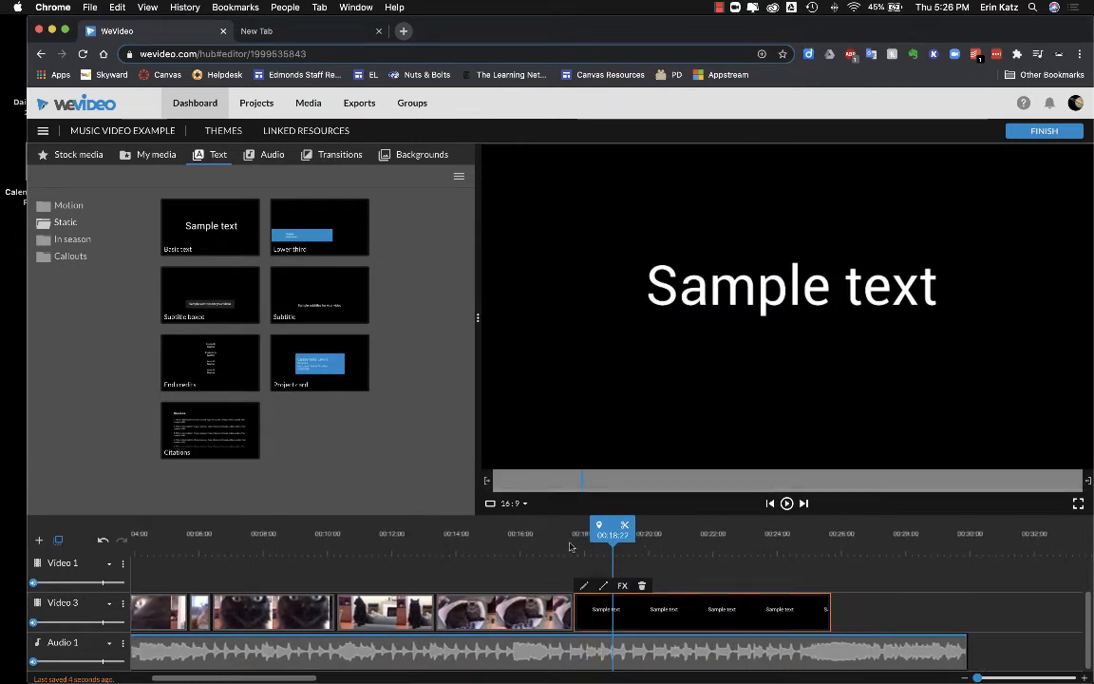
{"action": "left_click_drag", "start_coordinate": [670, 617], "coordinate": [690, 621]}
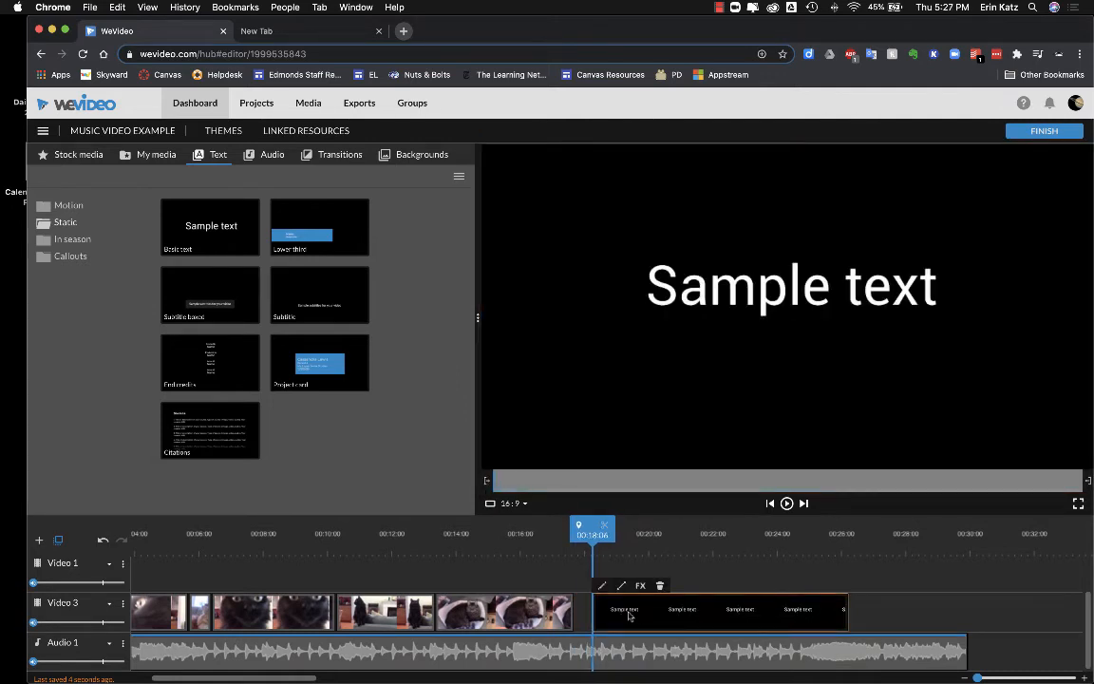
{"action": "left_click_drag", "start_coordinate": [652, 618], "coordinate": [654, 615]}
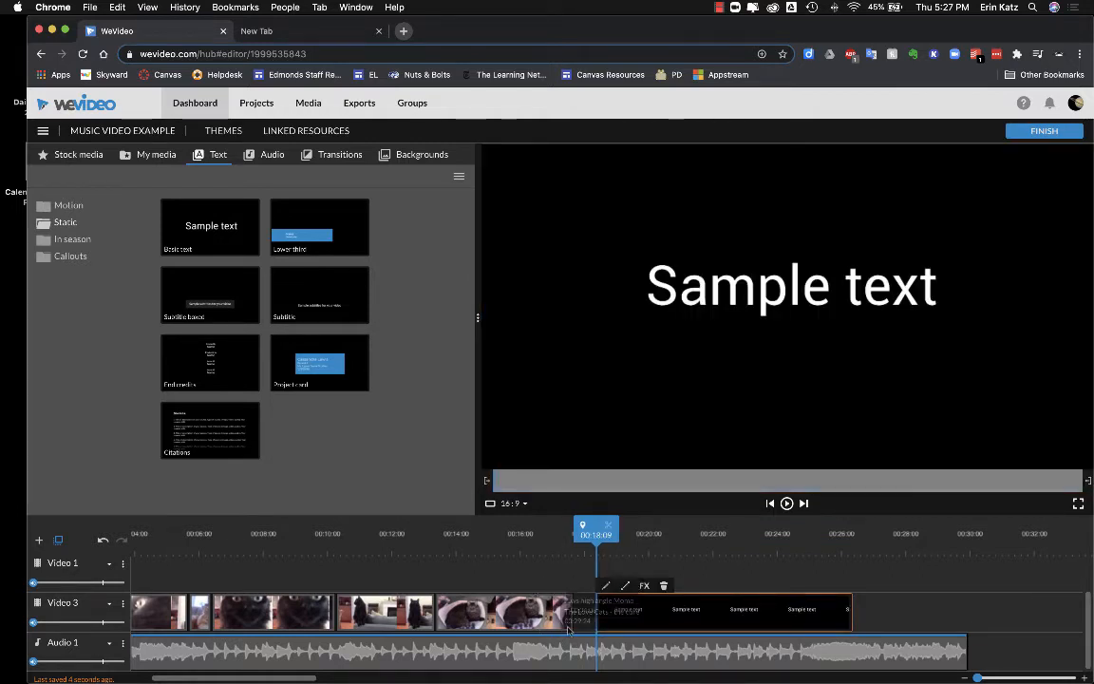
{"action": "double_click", "coordinate": [733, 615]}
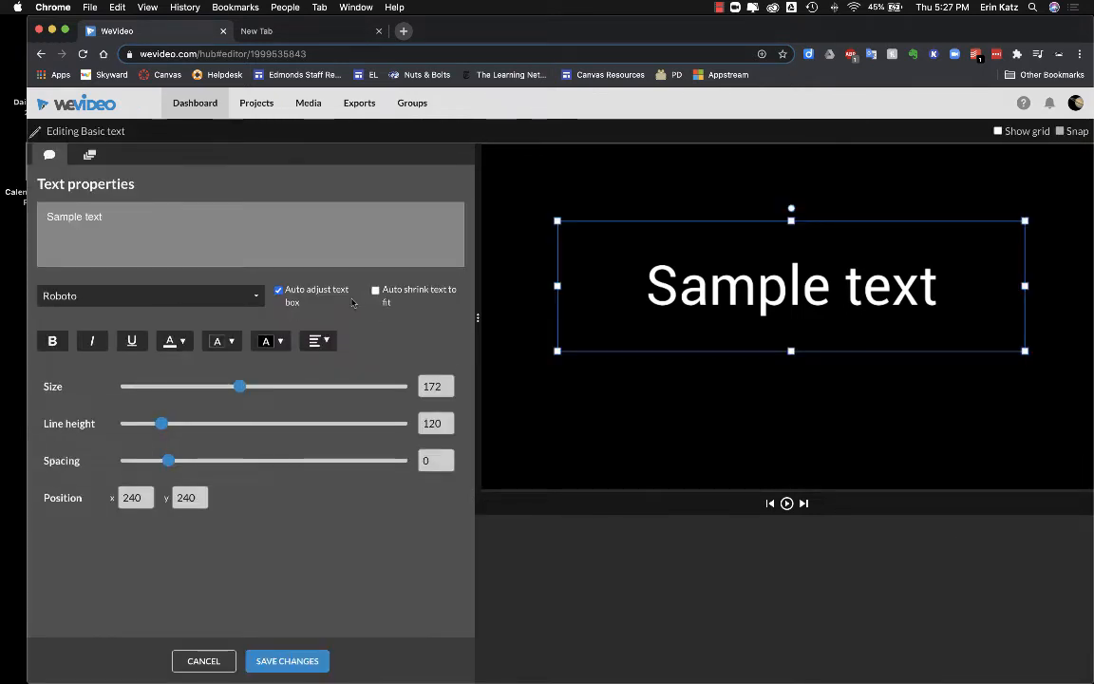
{"action": "left_click_drag", "start_coordinate": [104, 217], "coordinate": [26, 199]}
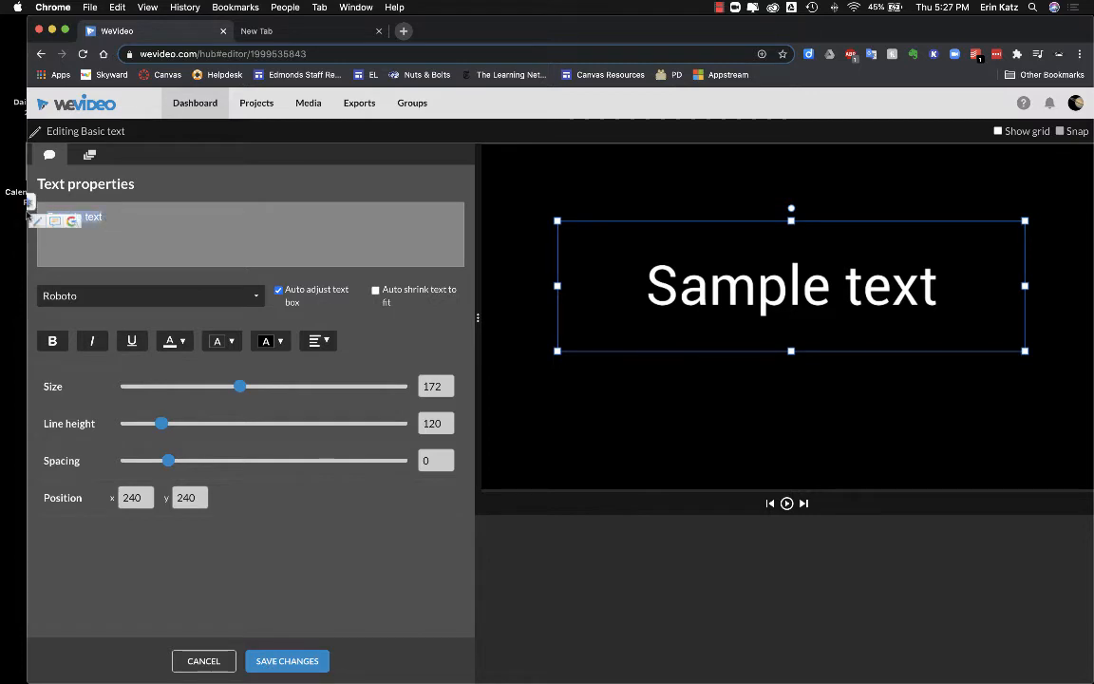
{"action": "key", "text": "BackSpace"}
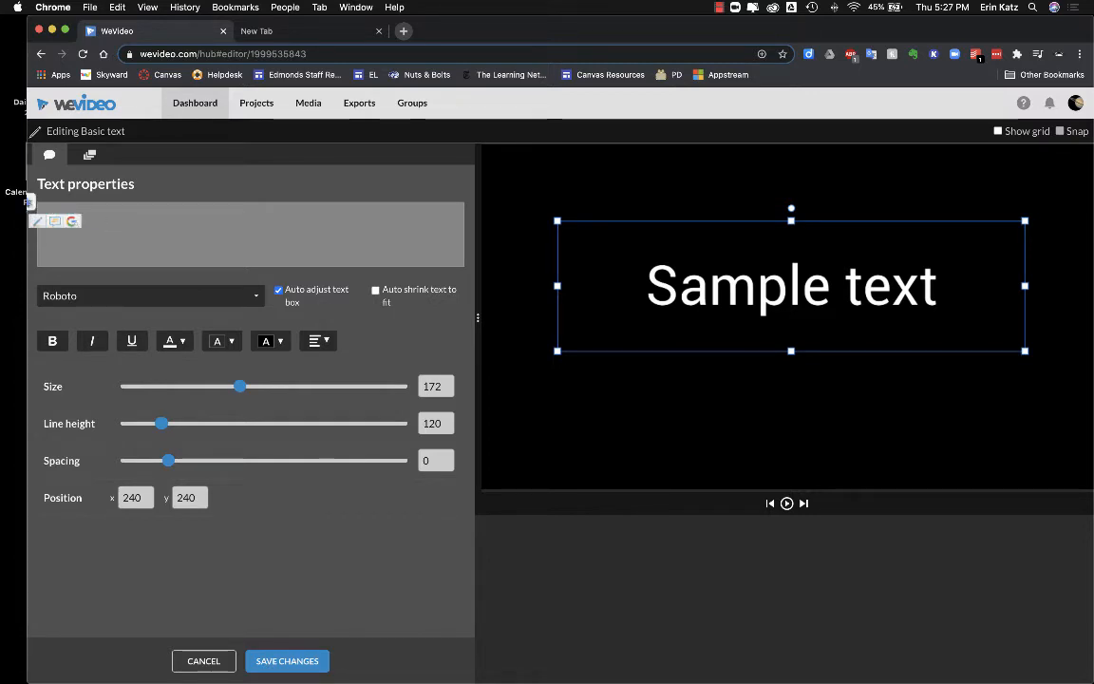
{"action": "type", "text": "created"}
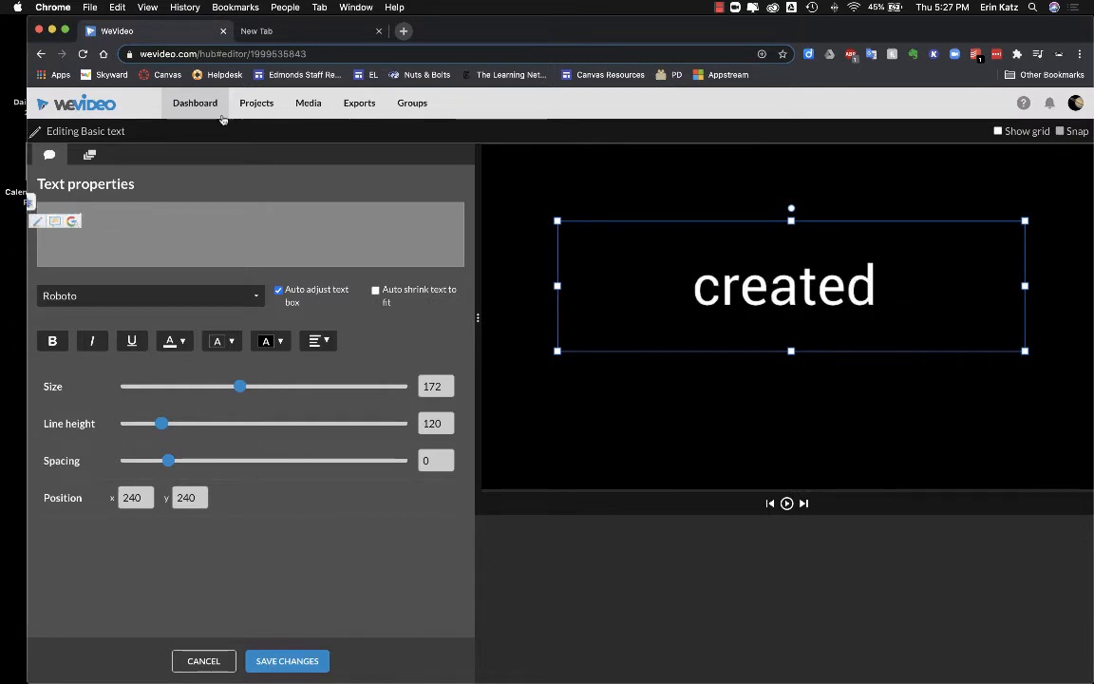
{"action": "left_click", "coordinate": [203, 661]}
Step: Replace the closing title's sample text with "created by" and the creator's full name in capitals on a second line
{"action": "double_click", "coordinate": [659, 615]}
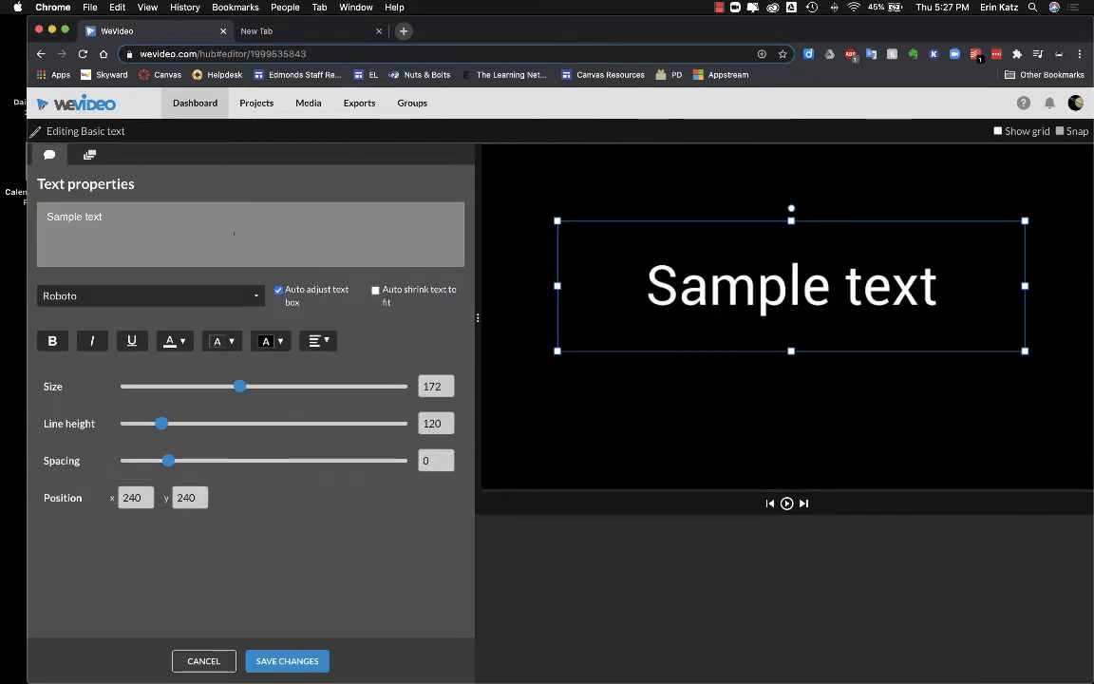
{"action": "key", "text": "BackSpace"}
{"action": "key", "text": "BackSpace"}
{"action": "key", "text": "BackSpace"}
{"action": "key", "text": "BackSpace"}
{"action": "key", "text": "BackSpace"}
{"action": "key", "text": "BackSpace"}
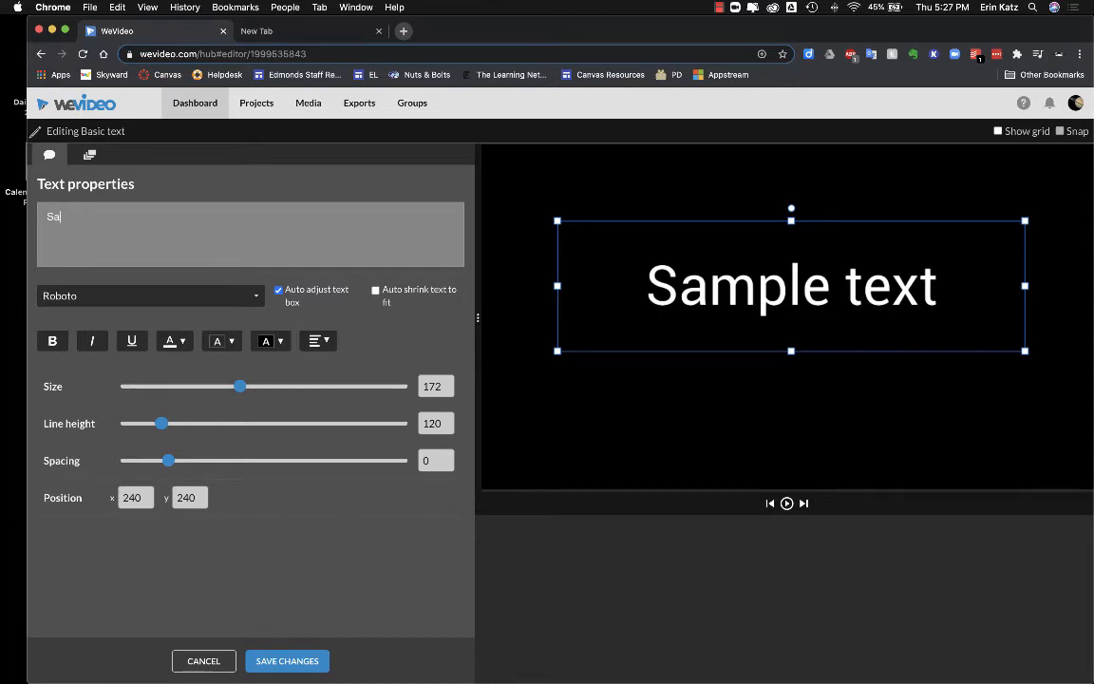
{"action": "type", "text": "cre"}
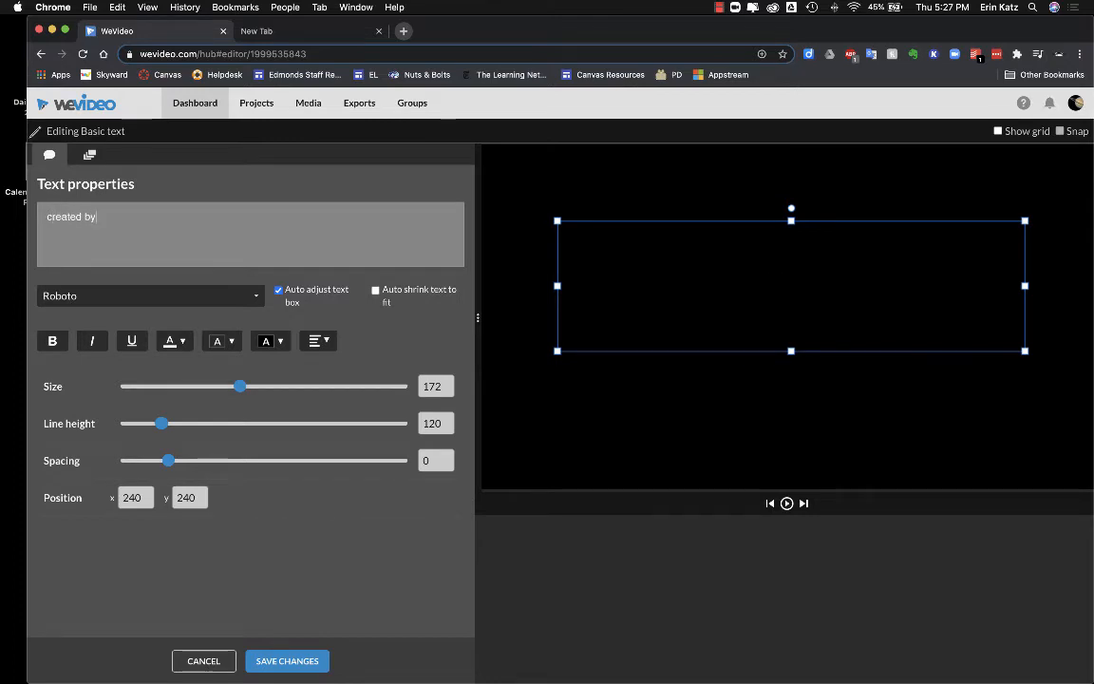
{"action": "type", "text": "ated by"}
{"action": "key", "text": "Return"}
{"action": "type", "text": "ERIN KATZ"}
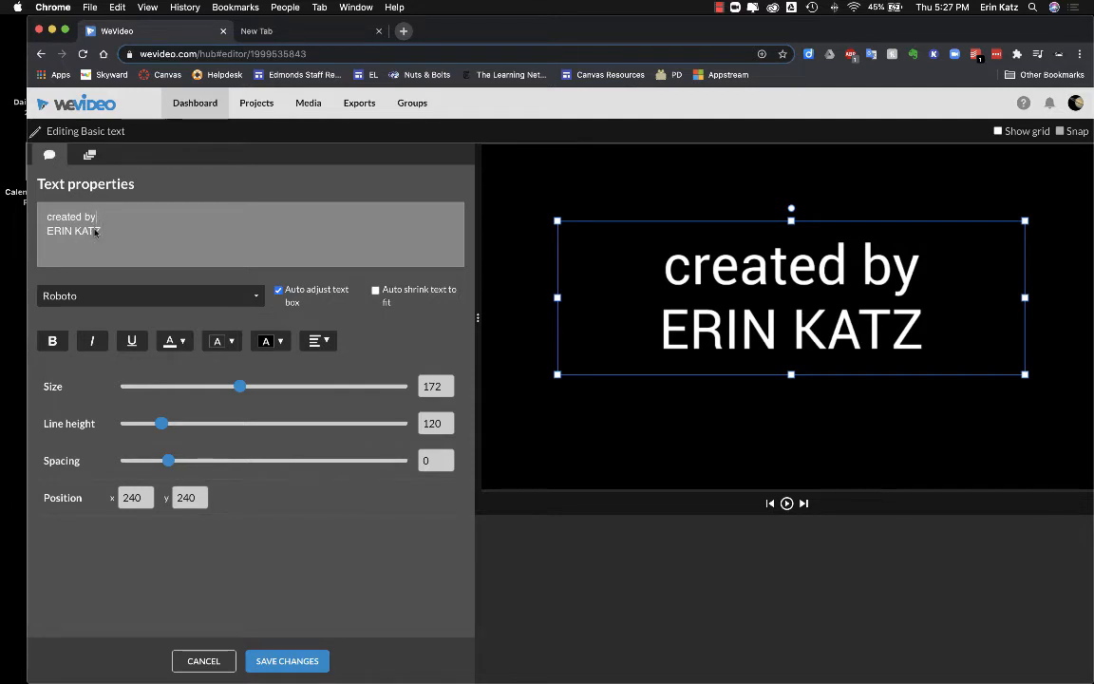
Step: Reduce the "created by" line's font size to 106, set the line height to 155 and save the changes
{"action": "left_click_drag", "start_coordinate": [96, 217], "coordinate": [119, 254]}
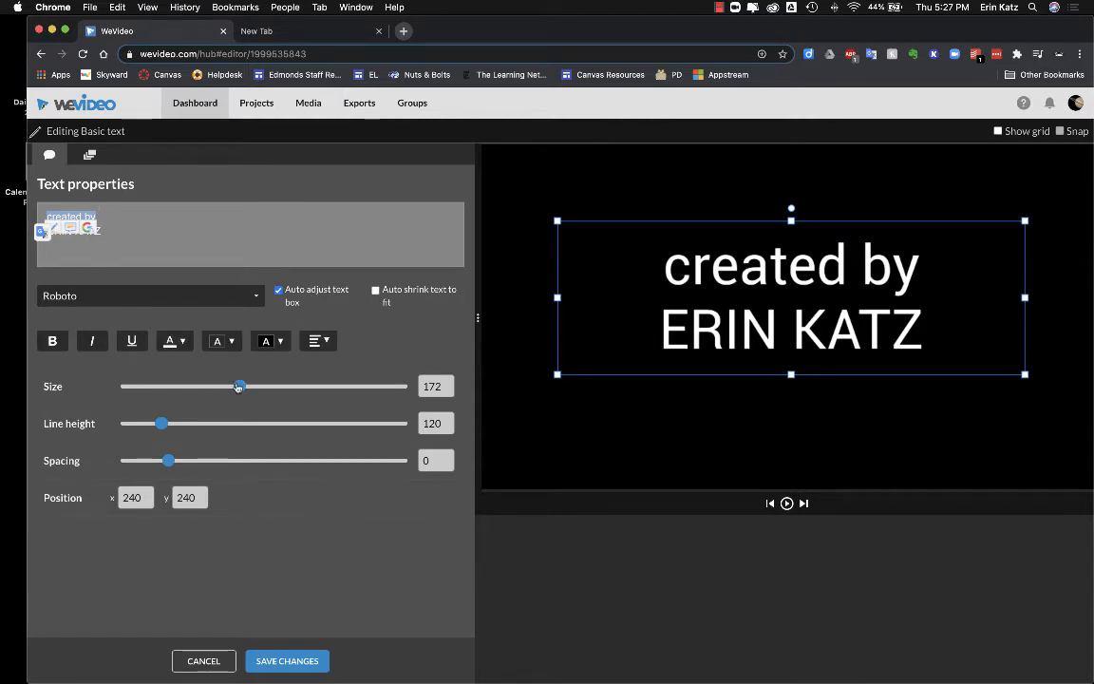
{"action": "left_click_drag", "start_coordinate": [239, 387], "coordinate": [189, 395]}
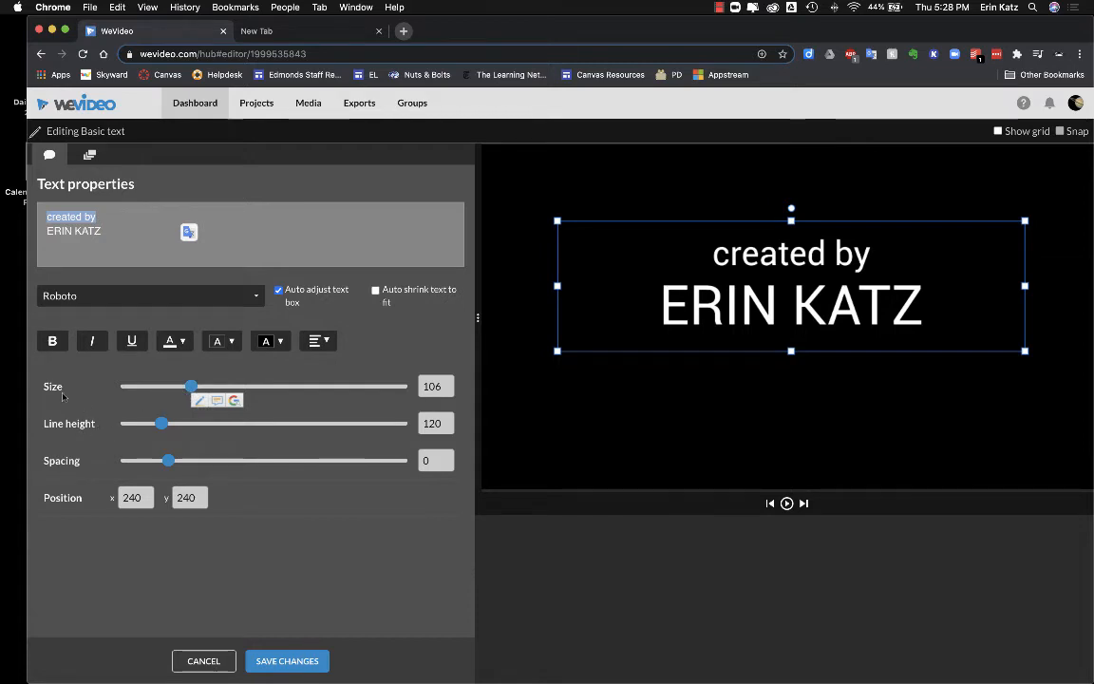
{"action": "left_click_drag", "start_coordinate": [162, 422], "coordinate": [209, 424]}
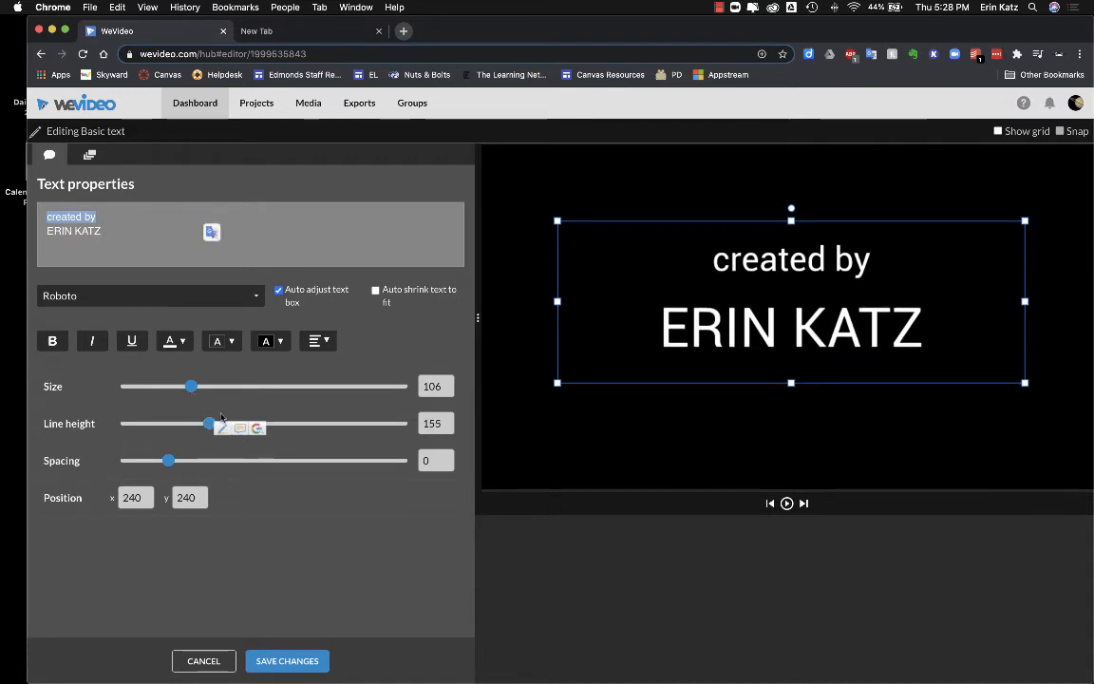
{"action": "left_click", "coordinate": [283, 663]}
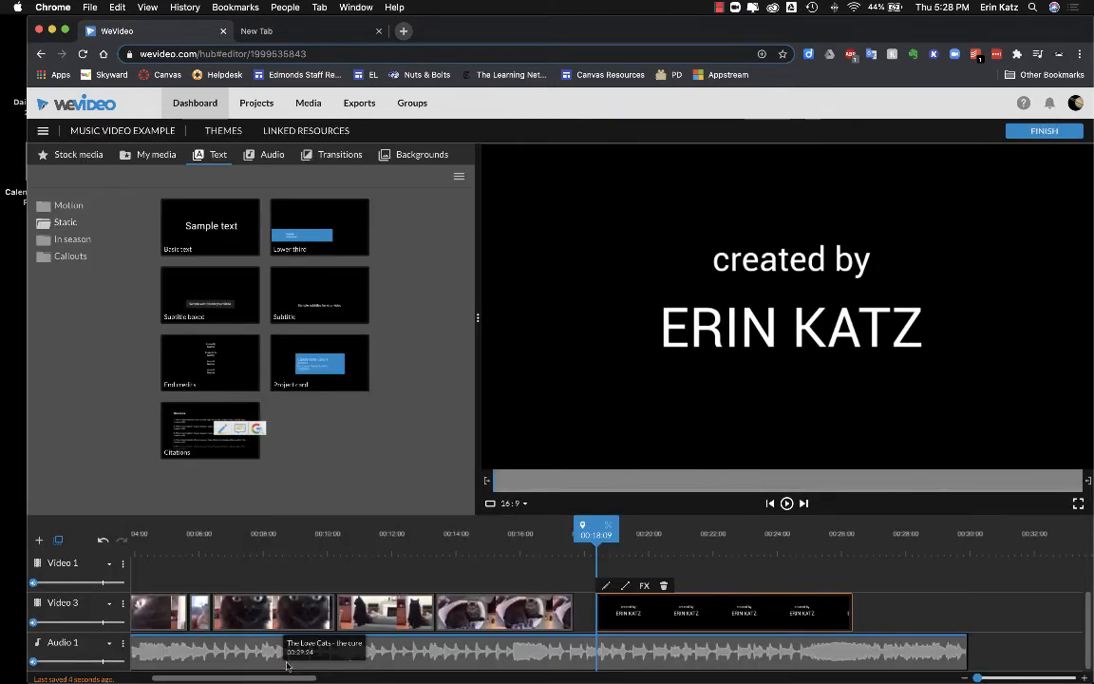
Step: Play the lead-in to the closing title and shift the title slightly so it starts at 00:18:12
{"action": "left_click", "coordinate": [539, 536]}
{"action": "key", "text": "space"}
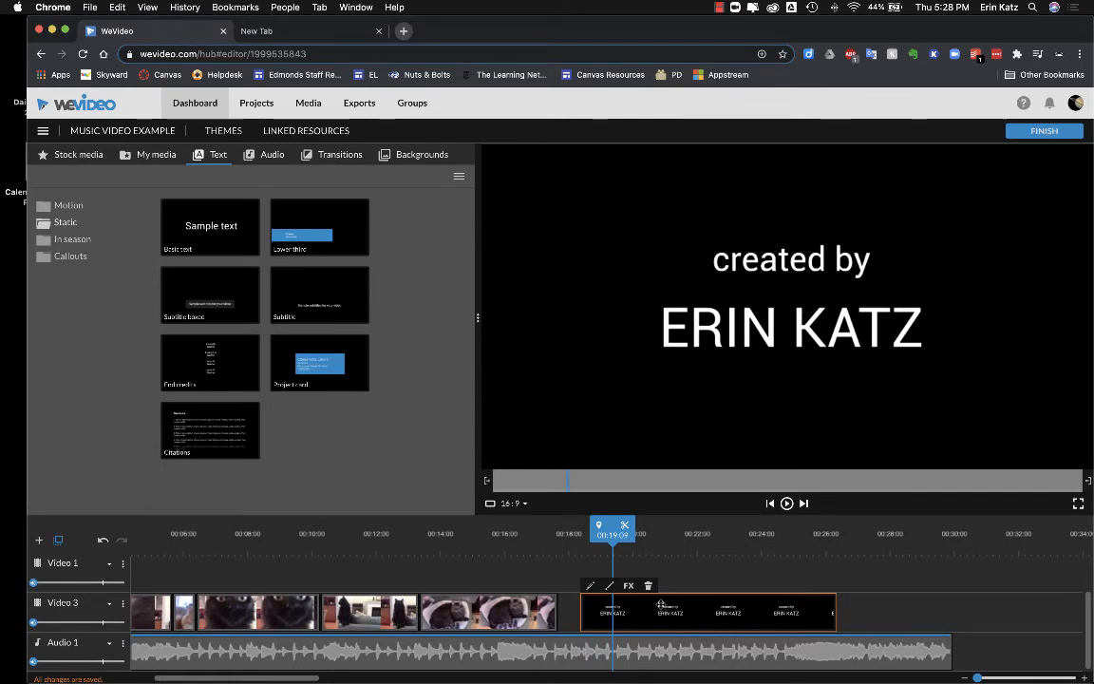
{"action": "left_click_drag", "start_coordinate": [661, 604], "coordinate": [665, 604]}
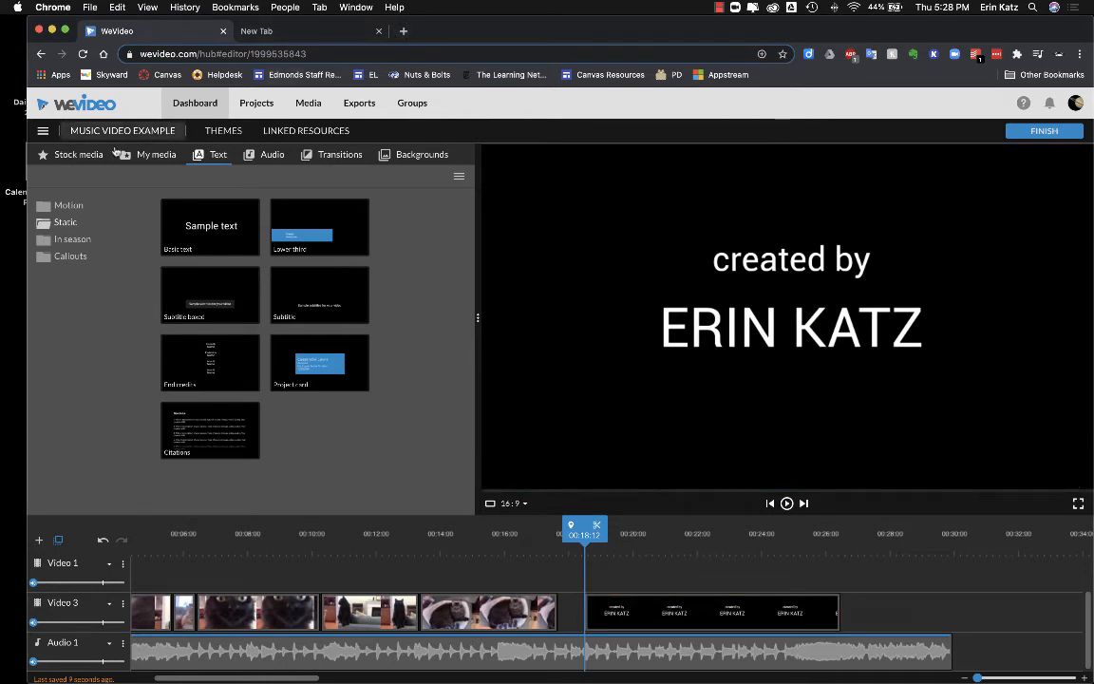
Step: Add a Cross fade to the start and end of the closing title, shortening the title to end at 00:22:15
{"action": "left_click", "coordinate": [339, 154]}
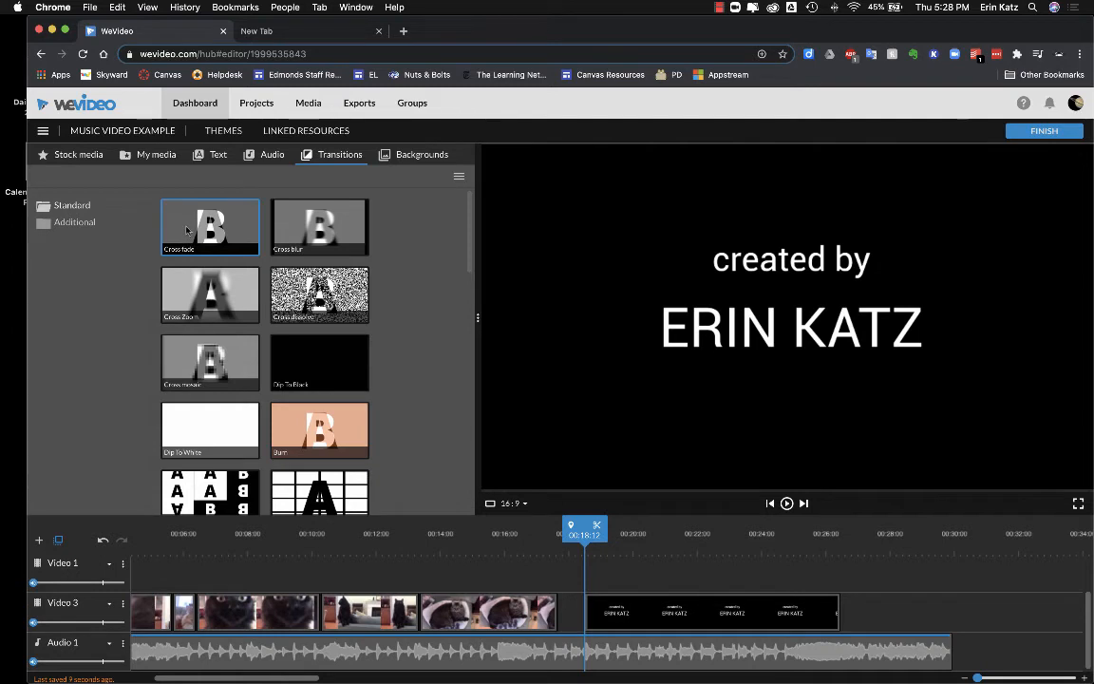
{"action": "left_click_drag", "start_coordinate": [187, 229], "coordinate": [610, 603]}
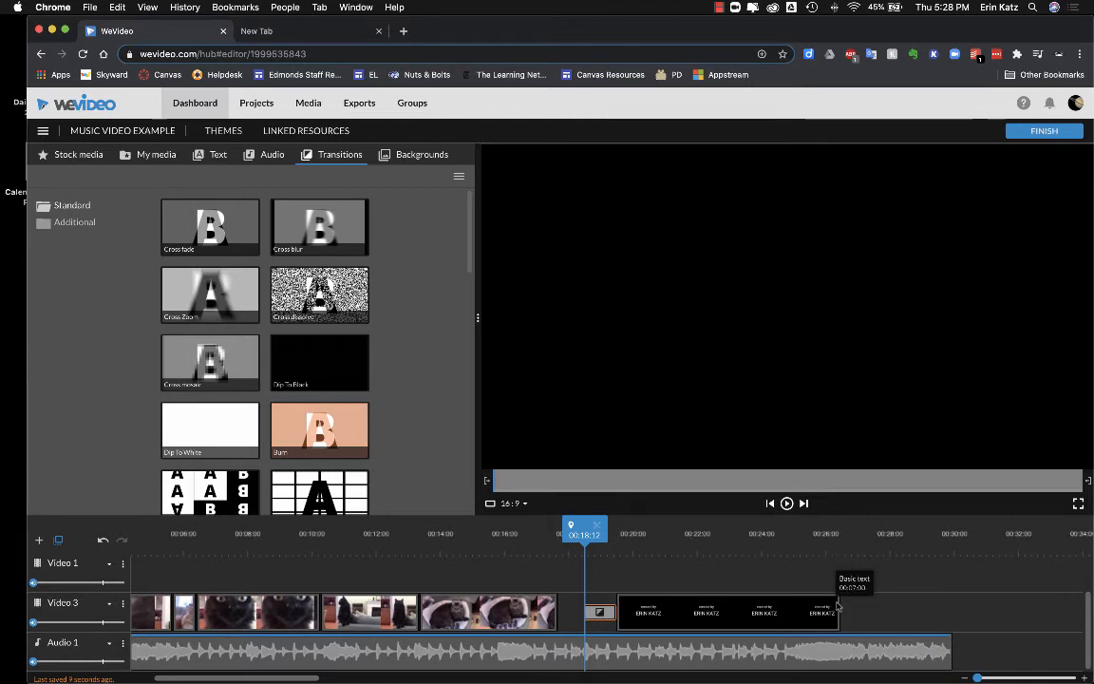
{"action": "left_click_drag", "start_coordinate": [838, 604], "coordinate": [716, 614]}
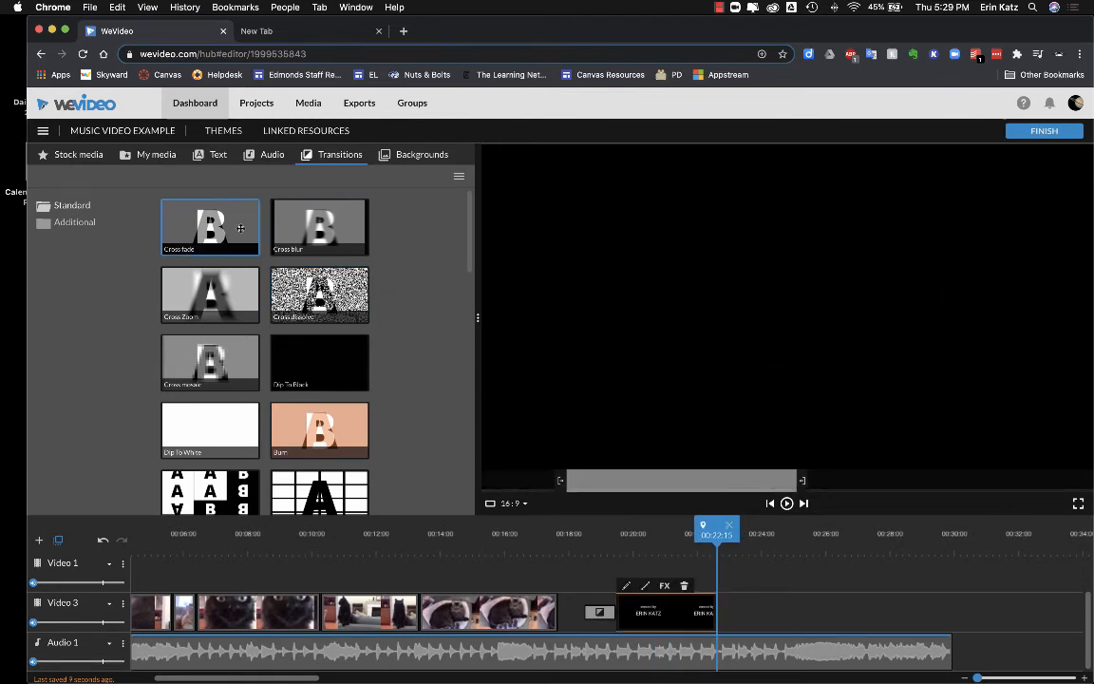
{"action": "left_click_drag", "start_coordinate": [209, 226], "coordinate": [713, 607]}
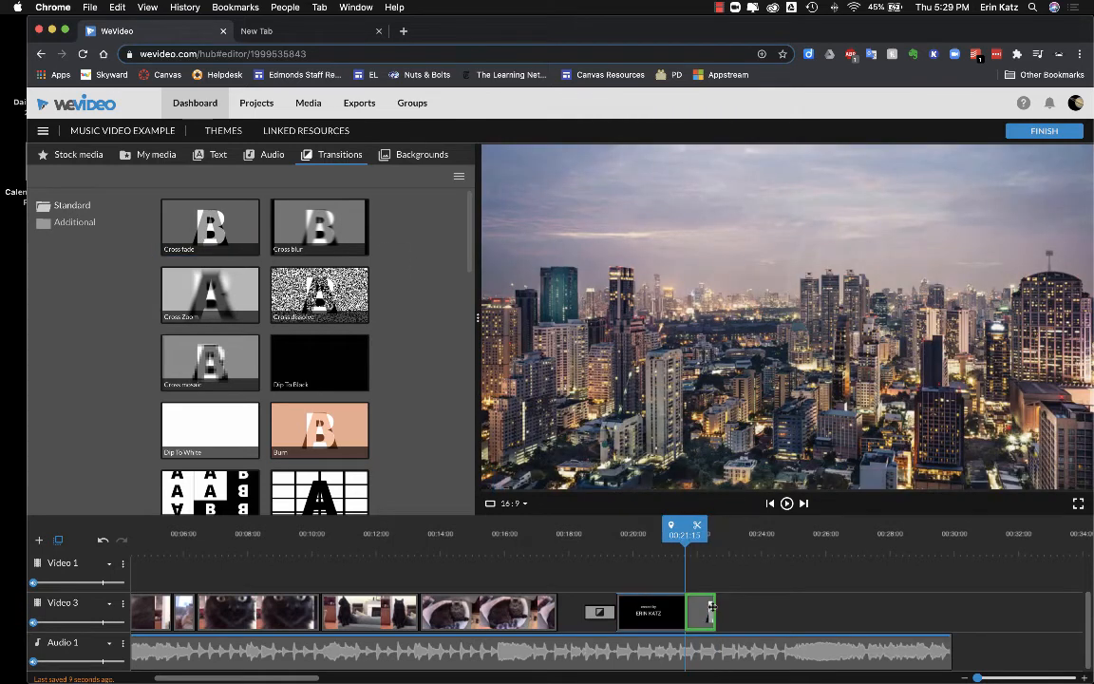
Step: Play the video's ending to review how the closing title fades in and out
{"action": "left_click", "coordinate": [573, 537]}
{"action": "key", "text": "space"}
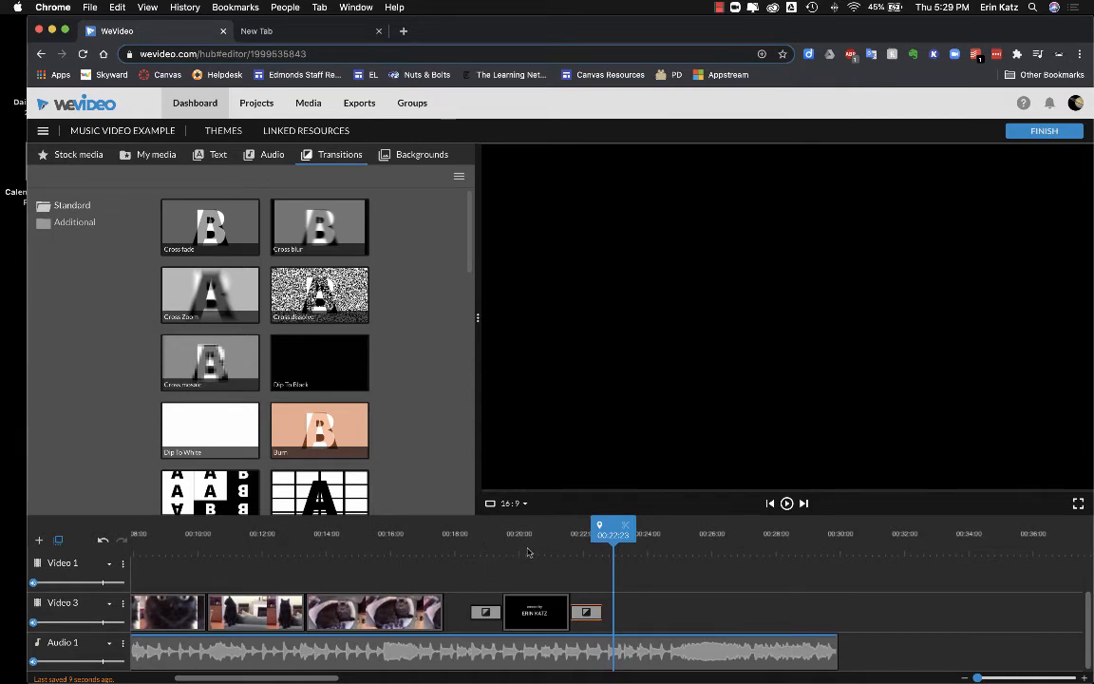
{"action": "left_click", "coordinate": [528, 553]}
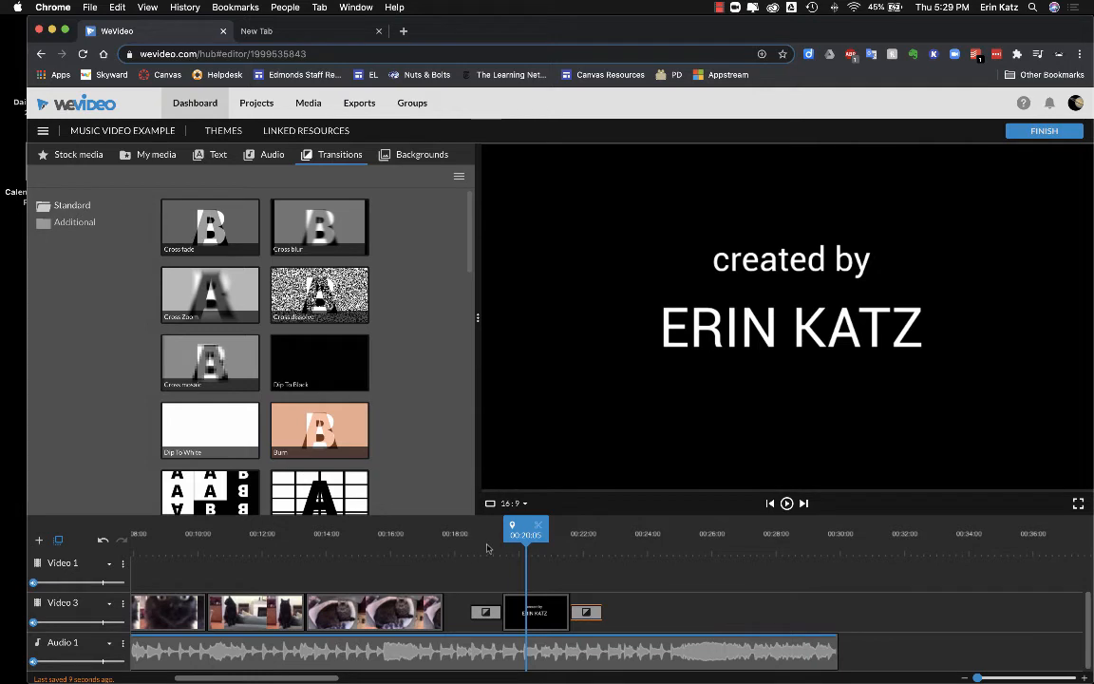
{"action": "left_click", "coordinate": [412, 548]}
{"action": "key", "text": "space"}
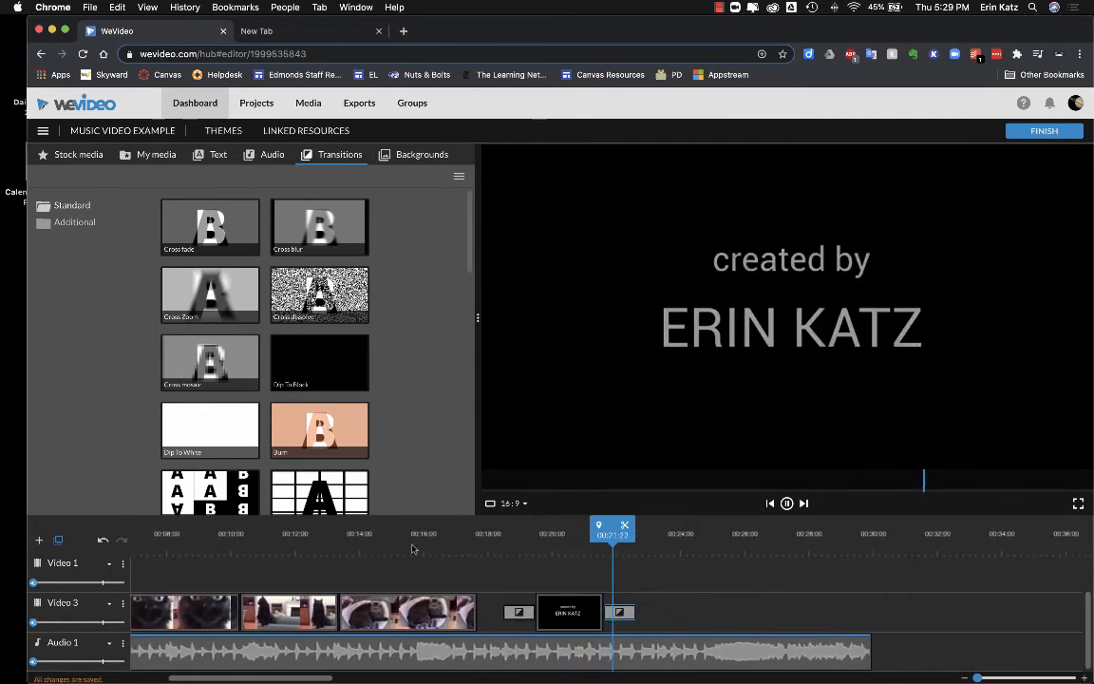
{"action": "key", "text": "space"}
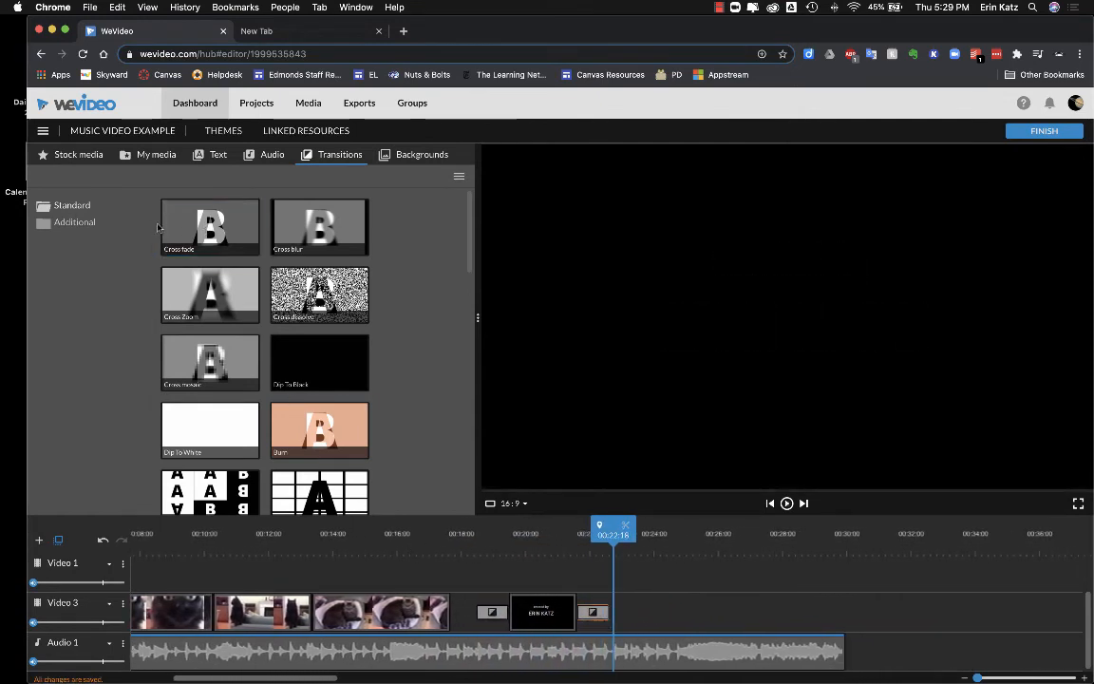
Step: Add a Cross fade to the end of the last cat clip and play the ending with the music temporarily turned up
{"action": "left_click_drag", "start_coordinate": [183, 201], "coordinate": [434, 610]}
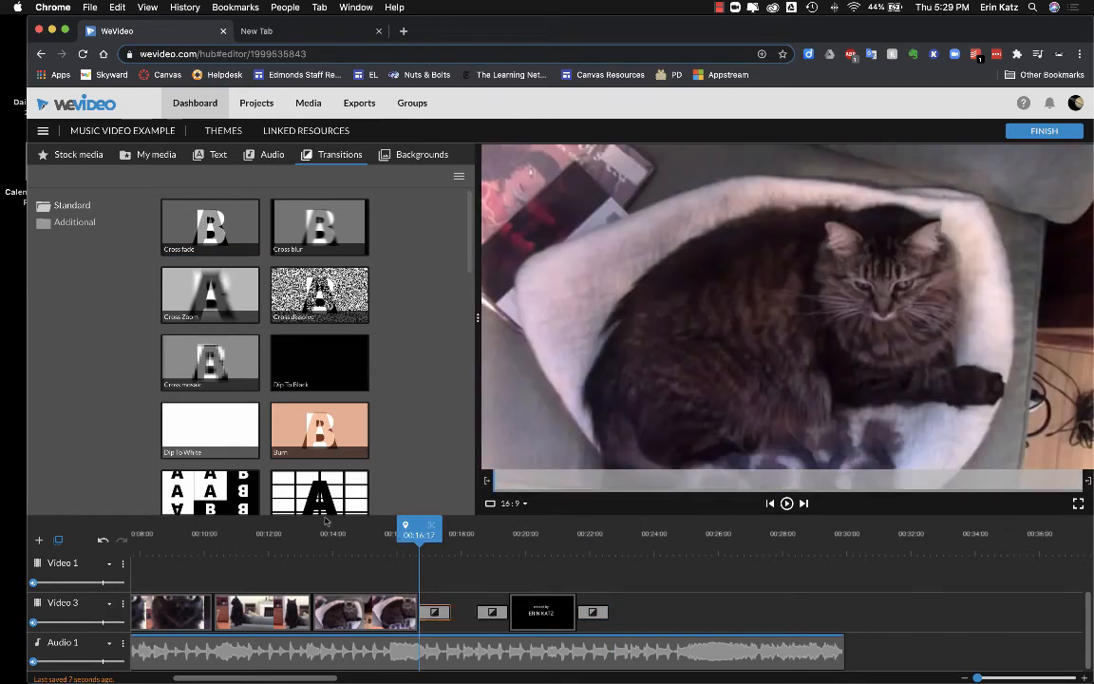
{"action": "left_click", "coordinate": [325, 524]}
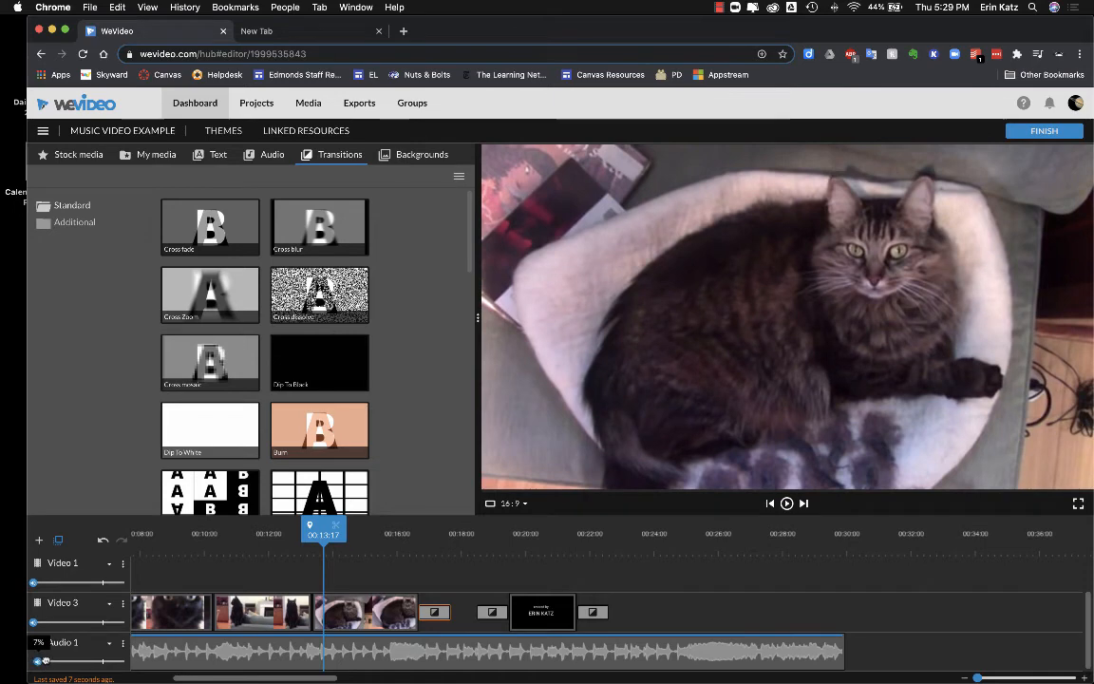
{"action": "key", "text": "space"}
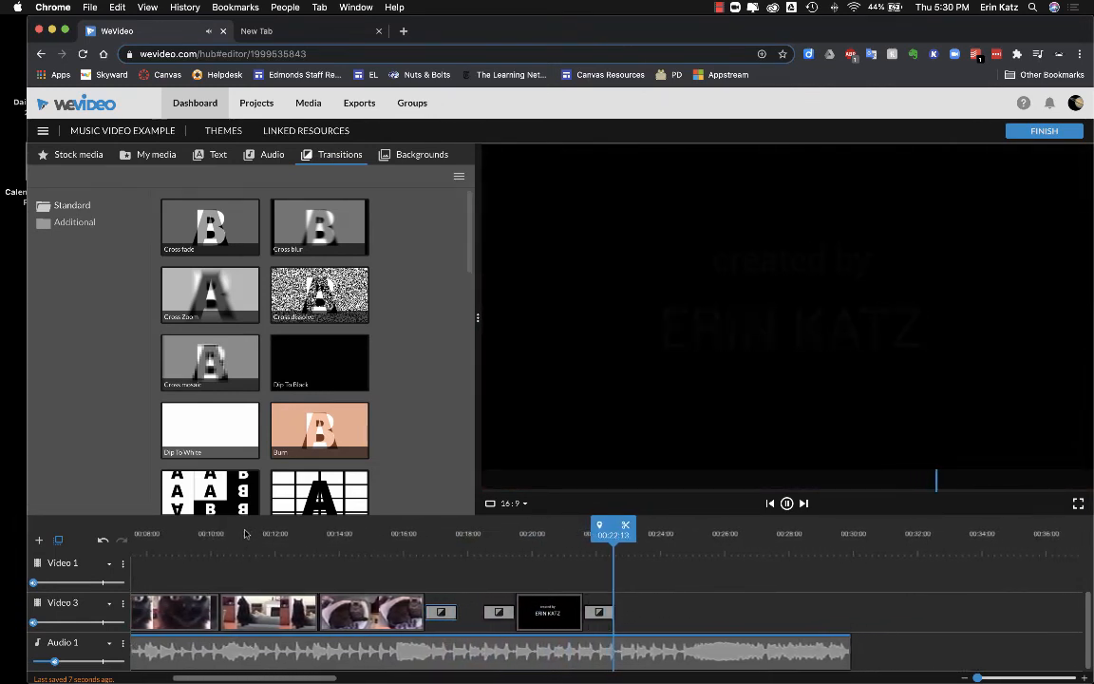
{"action": "key", "text": "space"}
{"action": "left_click_drag", "start_coordinate": [57, 661], "coordinate": [33, 661]}
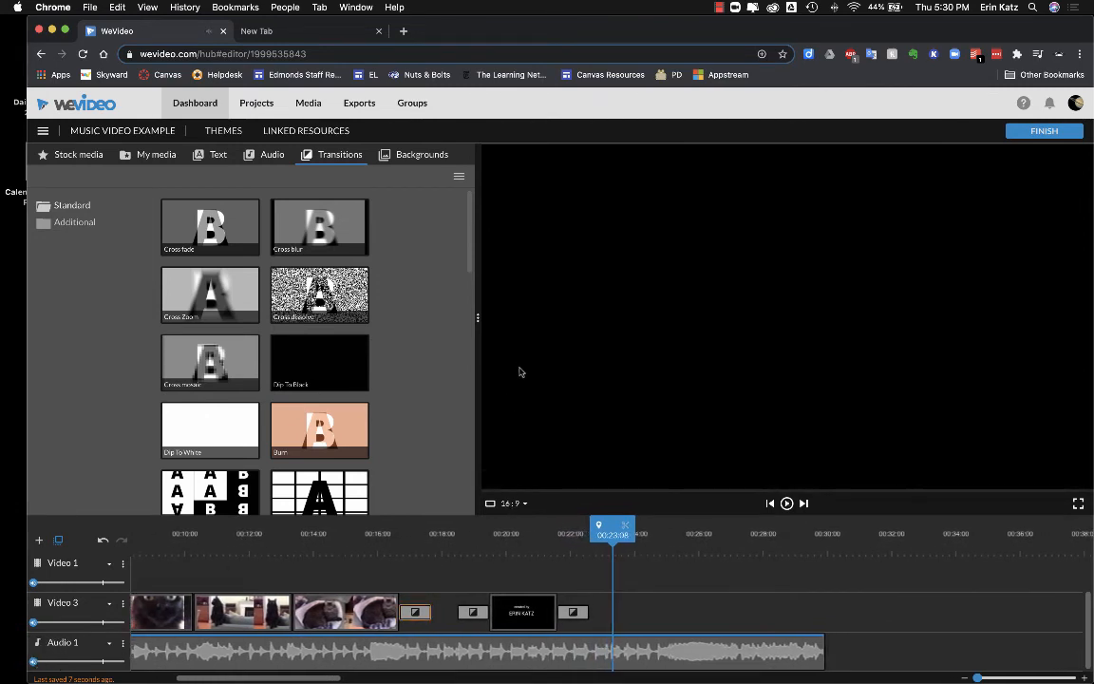
{"action": "left_click", "coordinate": [521, 540]}
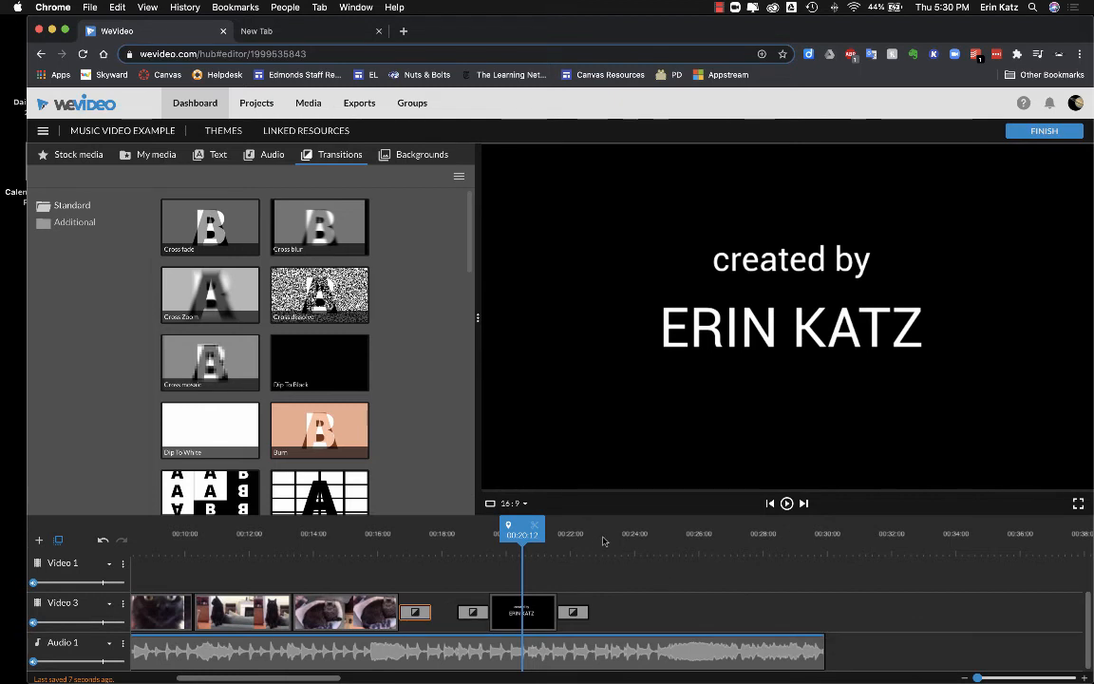
Step: Extend the end of the music clip to about 00:32:05 and split the clip at 00:23:00
{"action": "left_click", "coordinate": [823, 647]}
{"action": "left_click_drag", "start_coordinate": [824, 647], "coordinate": [896, 652]}
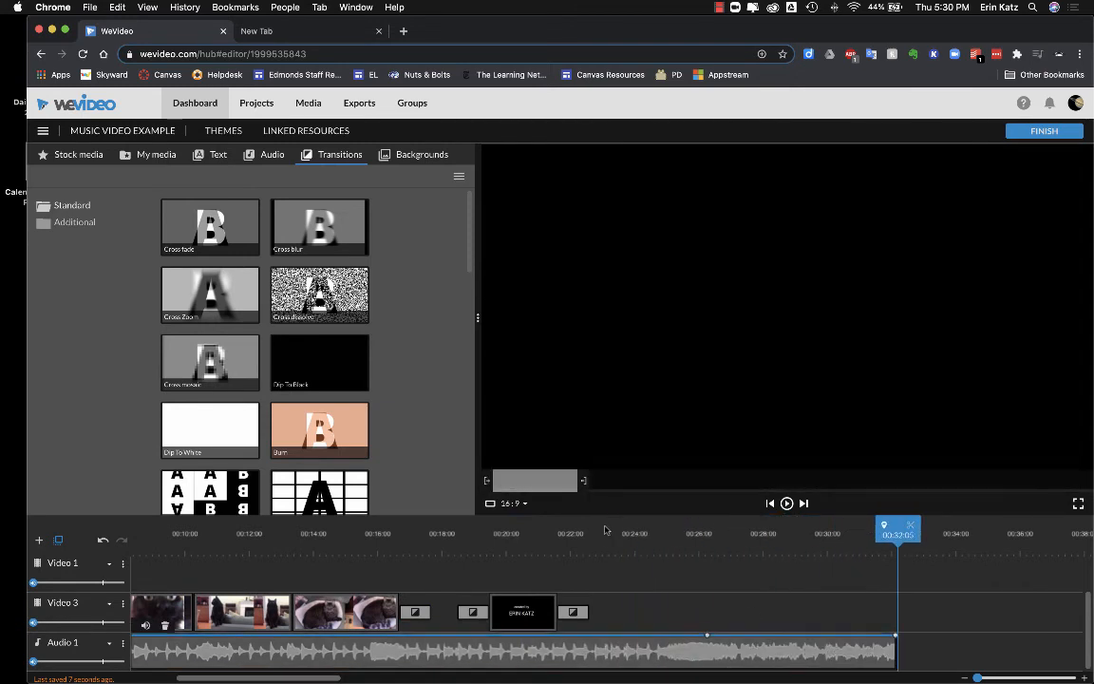
{"action": "left_click", "coordinate": [606, 536]}
{"action": "left_click_drag", "start_coordinate": [606, 536], "coordinate": [600, 563]}
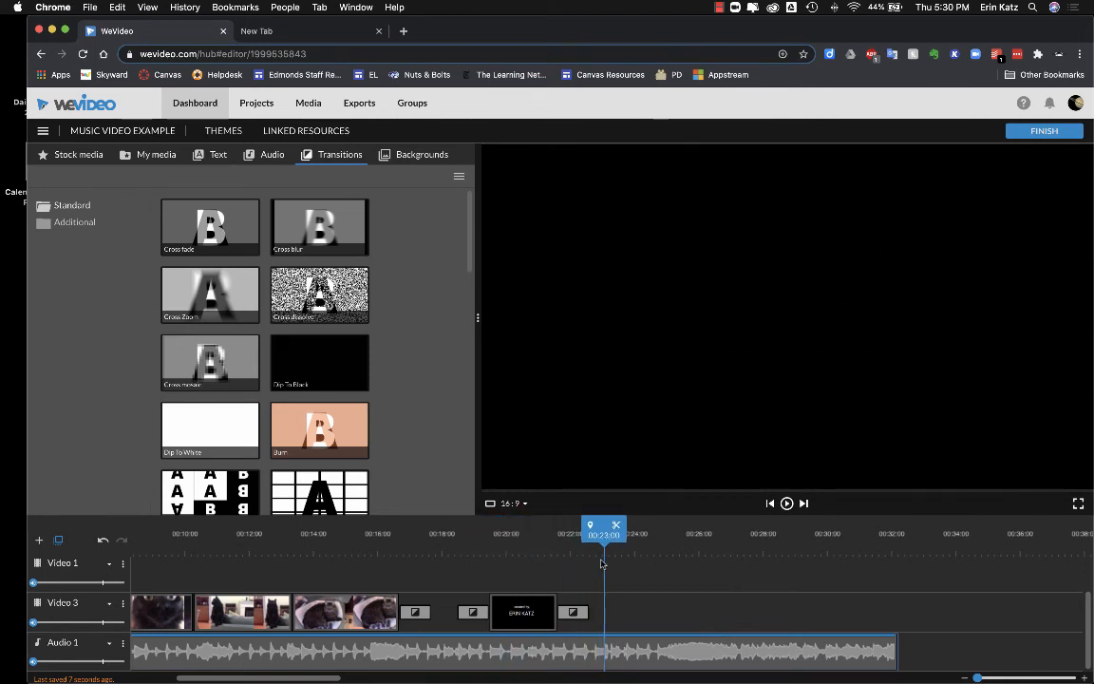
{"action": "left_click", "coordinate": [627, 646]}
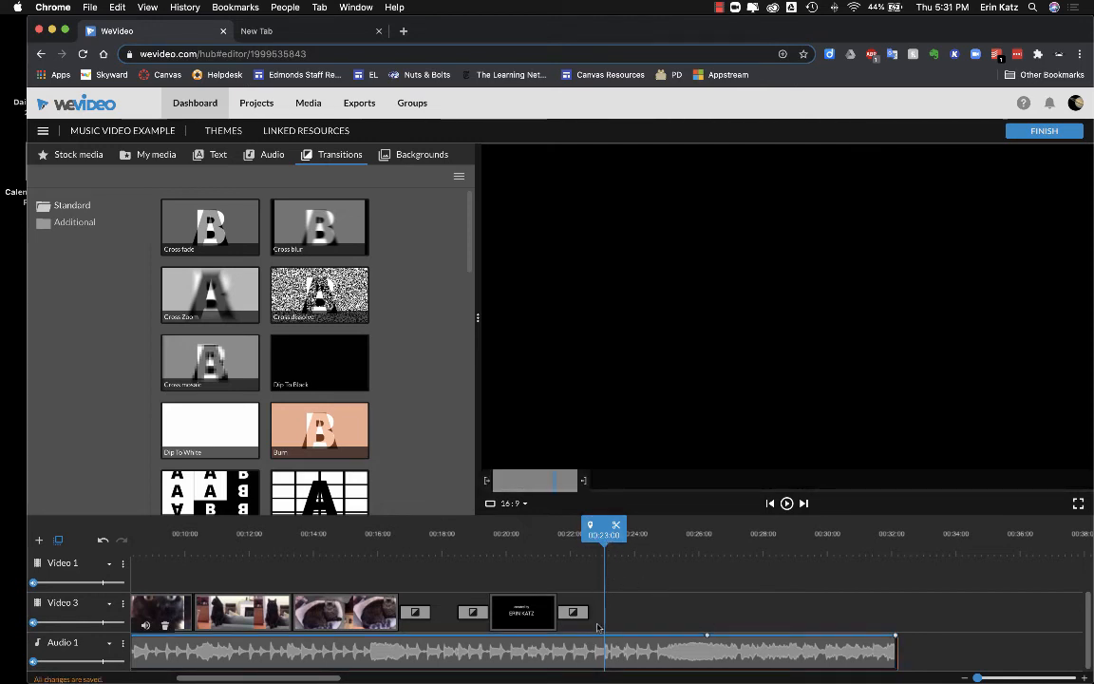
{"action": "left_click", "coordinate": [616, 523]}
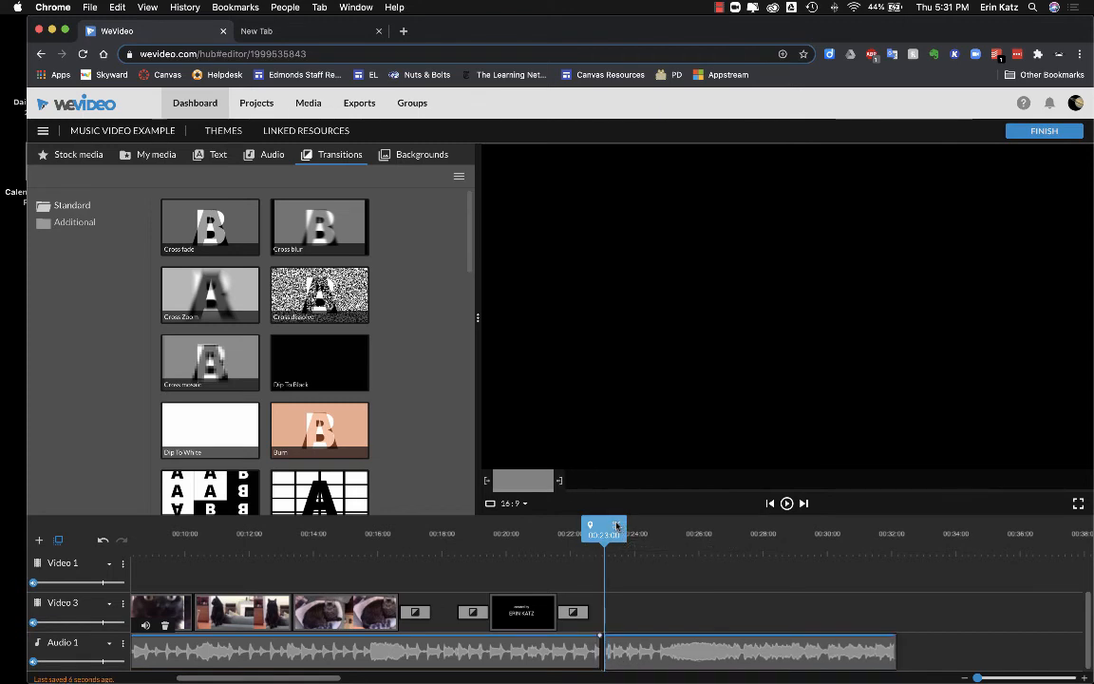
Step: Delete the leftover piece of music after the split at 00:23:00
{"action": "left_click", "coordinate": [647, 648]}
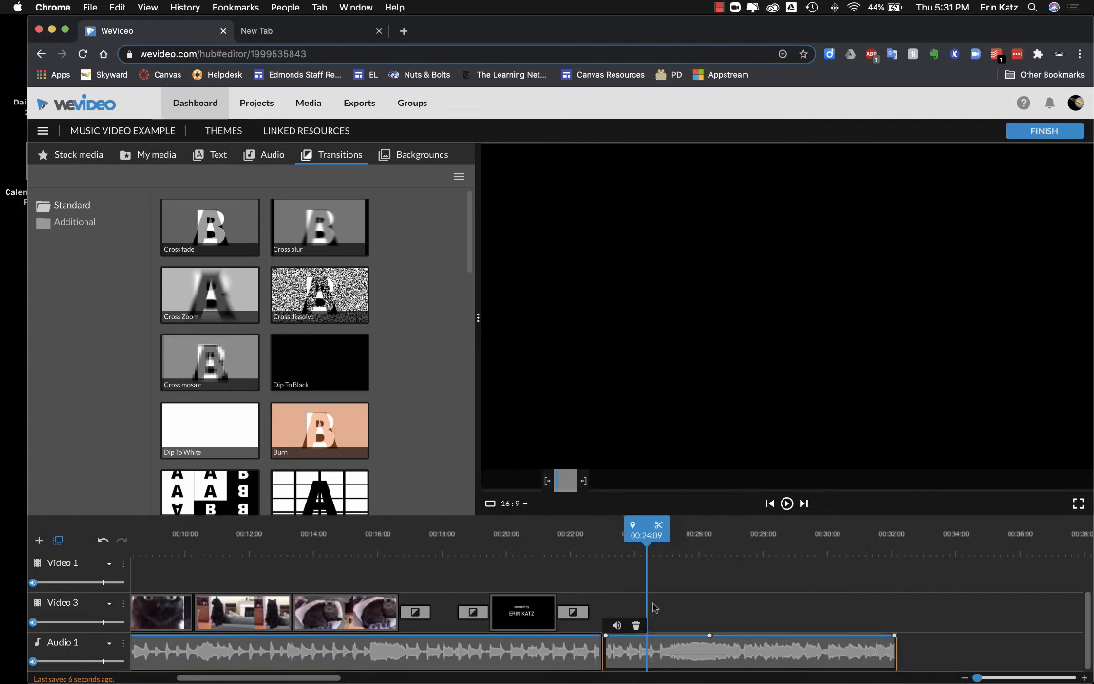
{"action": "left_click", "coordinate": [480, 651]}
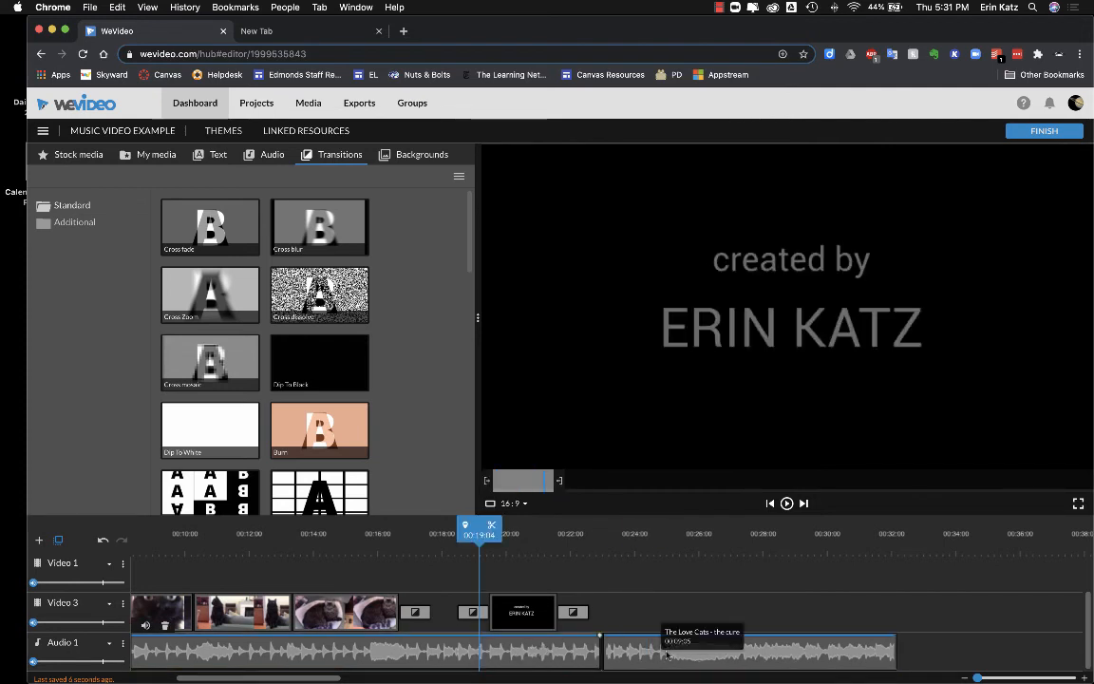
{"action": "left_click", "coordinate": [649, 654]}
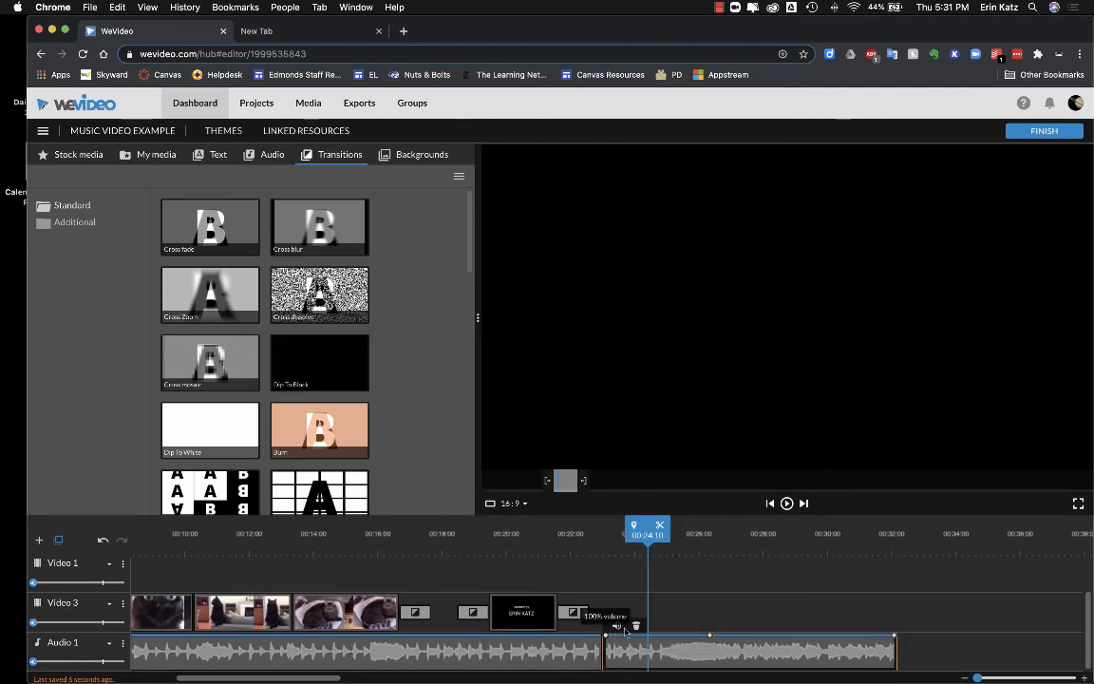
{"action": "left_click", "coordinate": [636, 627]}
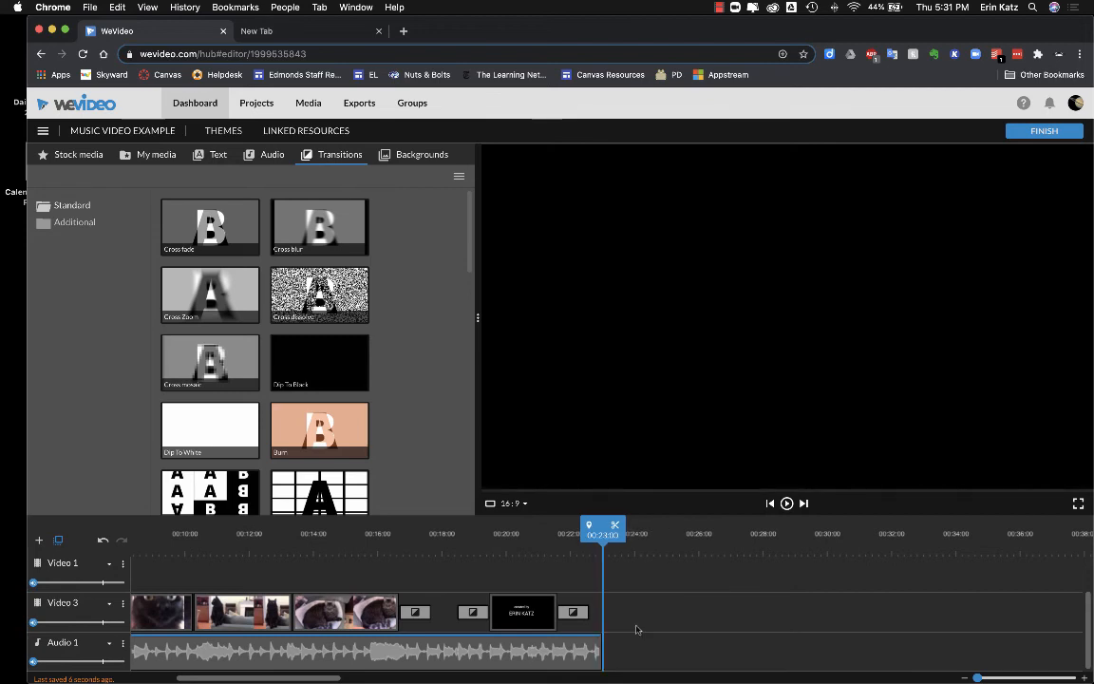
Step: Raise the Audio 1 track volume to about 40 percent of its slider and play the ending to hear how the music stops
{"action": "left_click", "coordinate": [488, 535]}
{"action": "key", "text": "space"}
{"action": "key", "text": "space"}
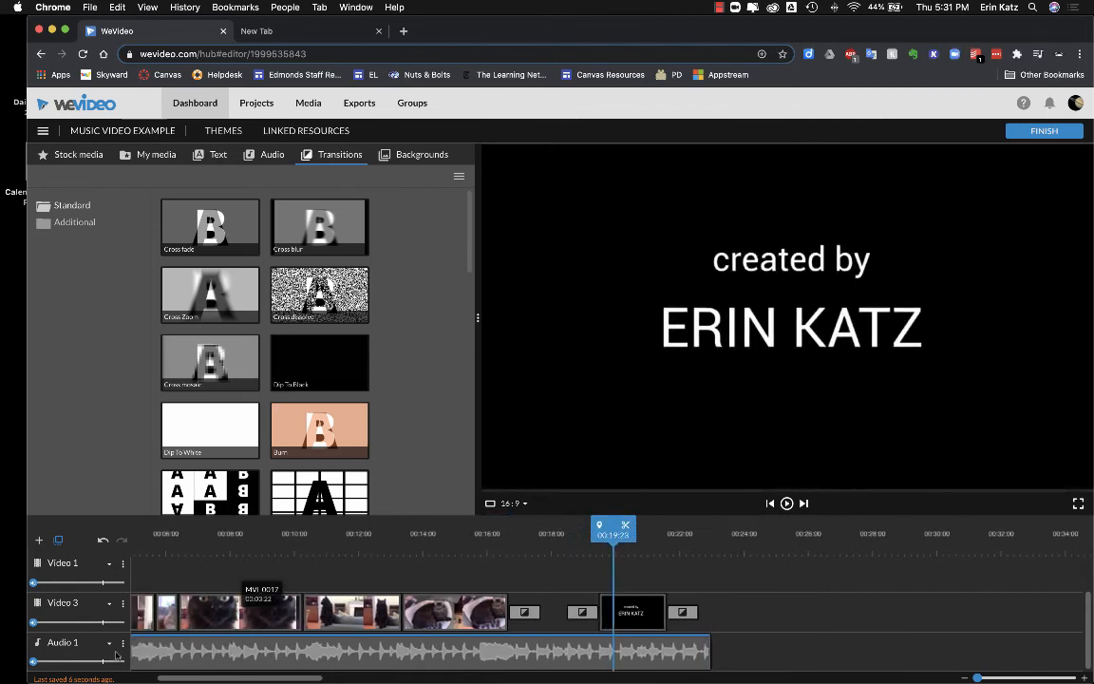
{"action": "left_click", "coordinate": [69, 661]}
{"action": "key", "text": "space"}
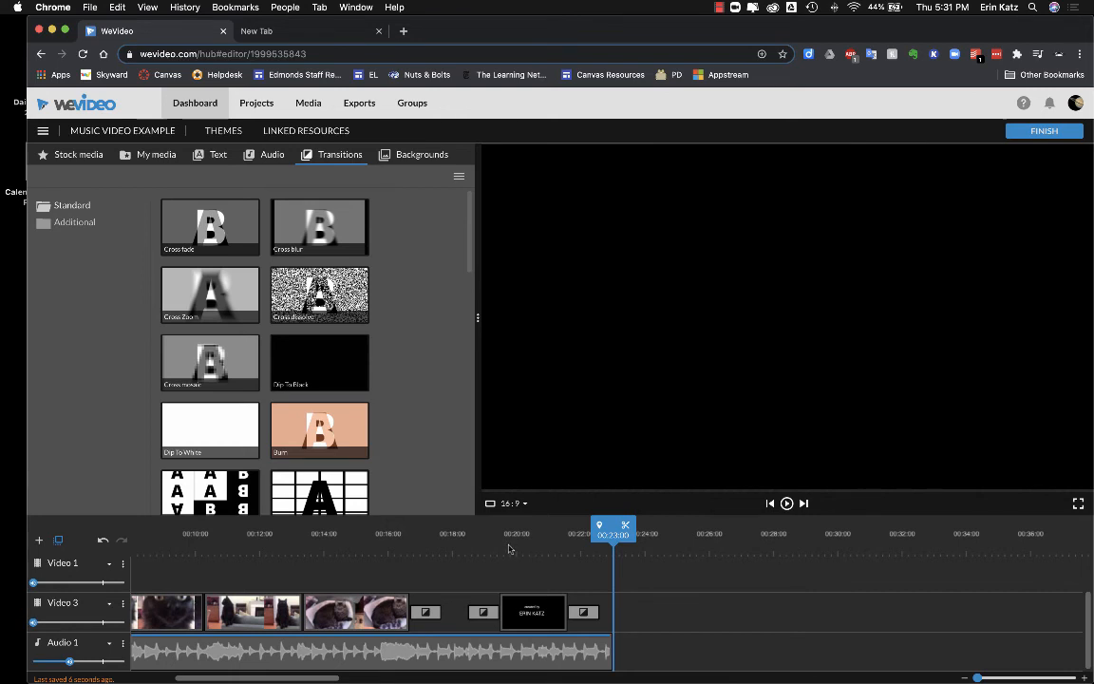
{"action": "left_click", "coordinate": [457, 541]}
{"action": "key", "text": "space"}
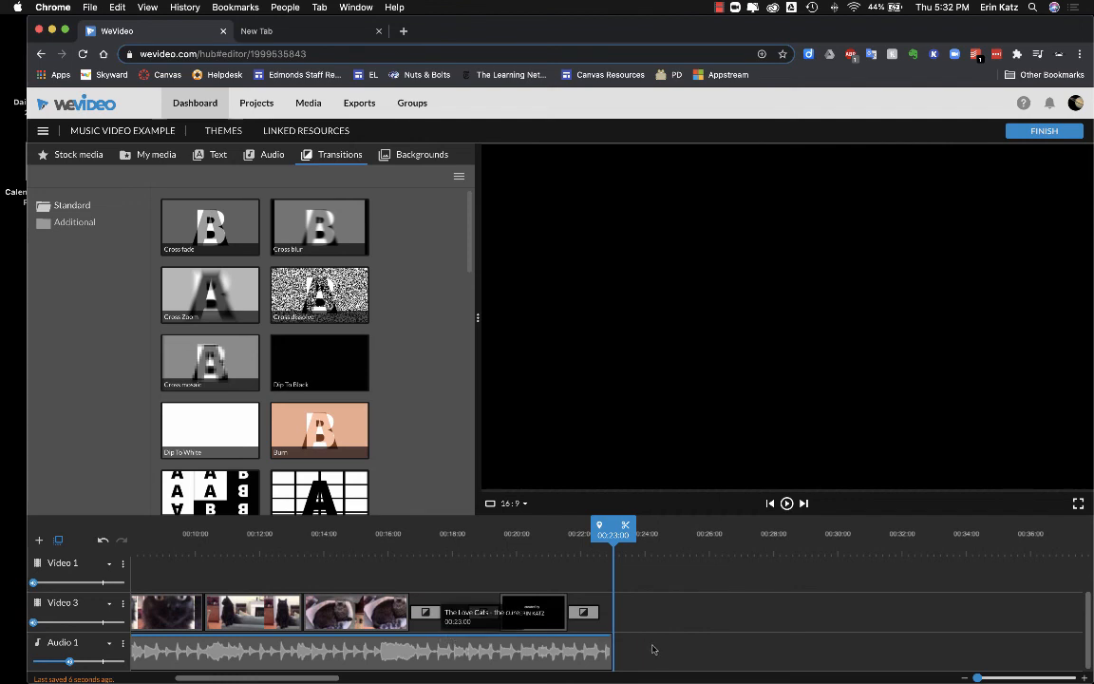
Step: Add a volume point to the music at 00:20:06 and lower the clip's end point to silence, creating a fade-out
{"action": "left_click", "coordinate": [525, 639]}
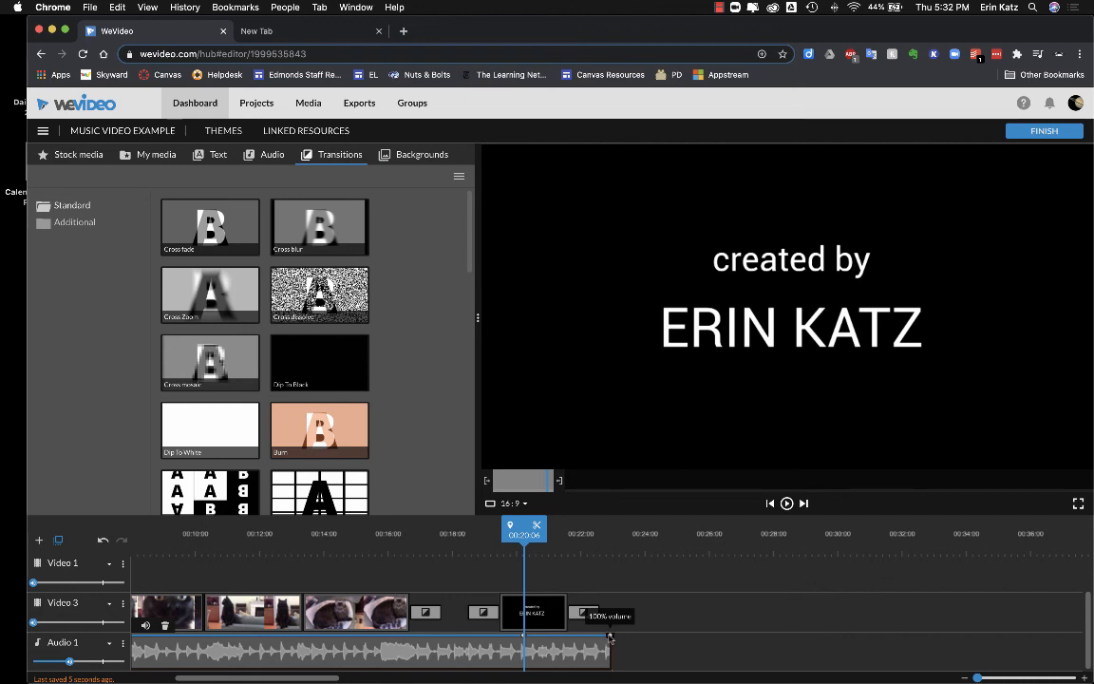
{"action": "left_click_drag", "start_coordinate": [610, 638], "coordinate": [611, 640]}
{"action": "left_click_drag", "start_coordinate": [609, 637], "coordinate": [611, 677]}
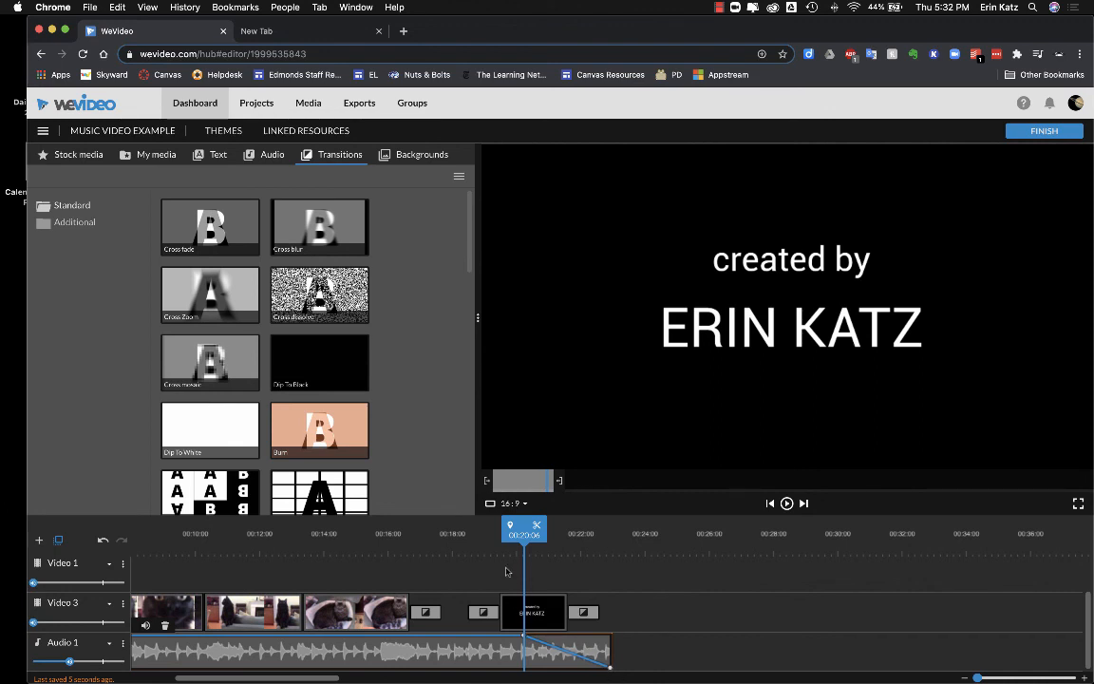
Step: Play the ending from 00:18:01 to listen to the music fade-out, and return the playhead to the fade's start
{"action": "left_click", "coordinate": [455, 545]}
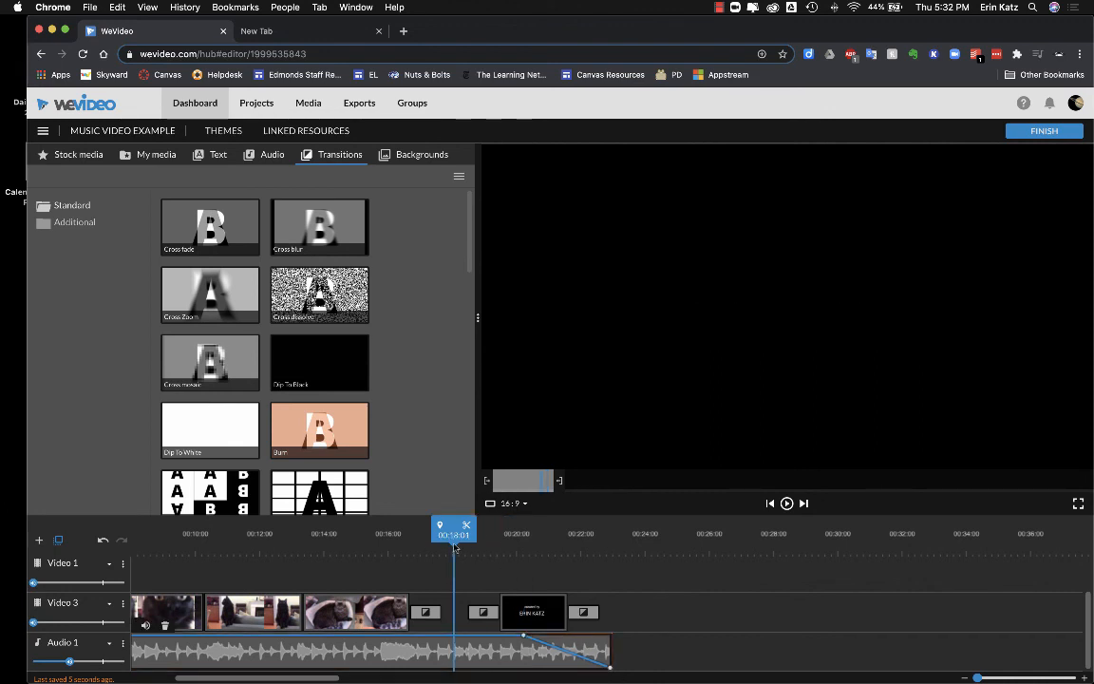
{"action": "key", "text": "space"}
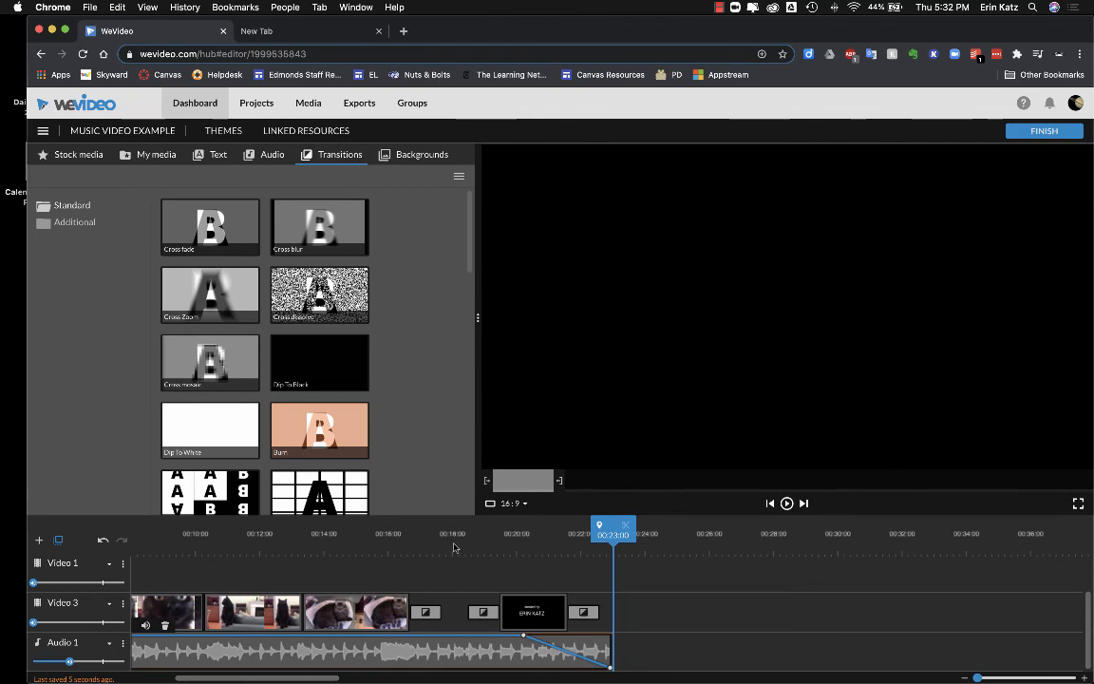
{"action": "left_click", "coordinate": [525, 548]}
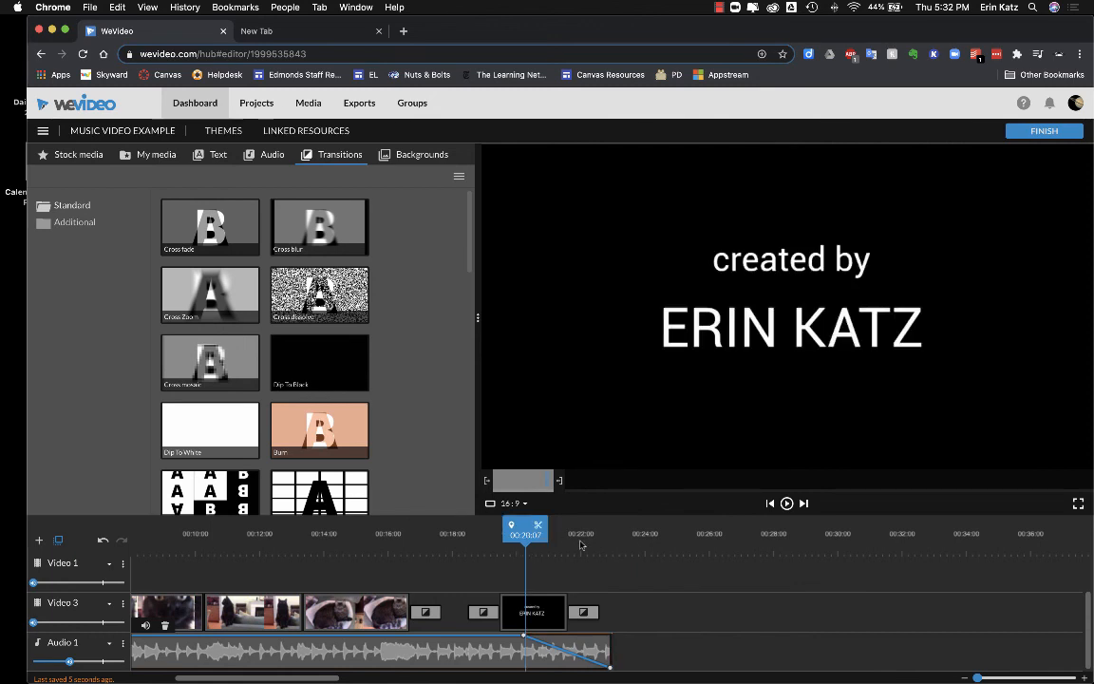